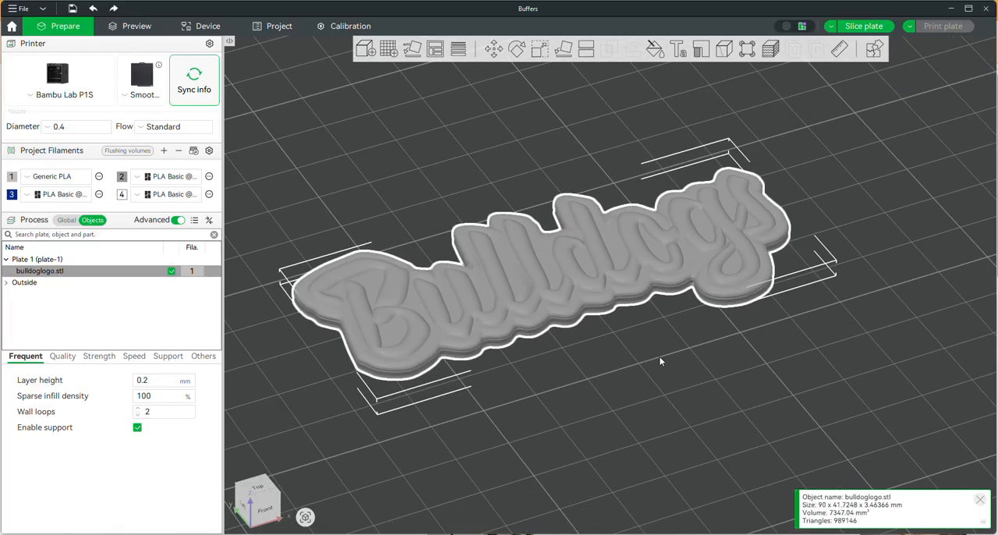
Step: Open the Simplify tool for the bulldoglogo.stl model with its wireframe shown
middle_click_drag(641, 361, 697, 398)
scroll(545, 378, "up", 4)
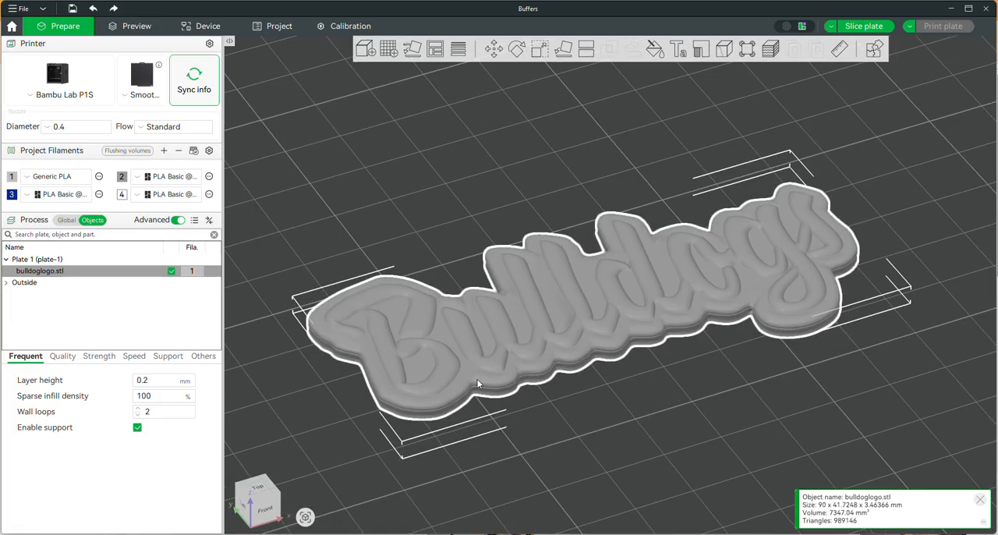
scroll(776, 252, "down", 4)
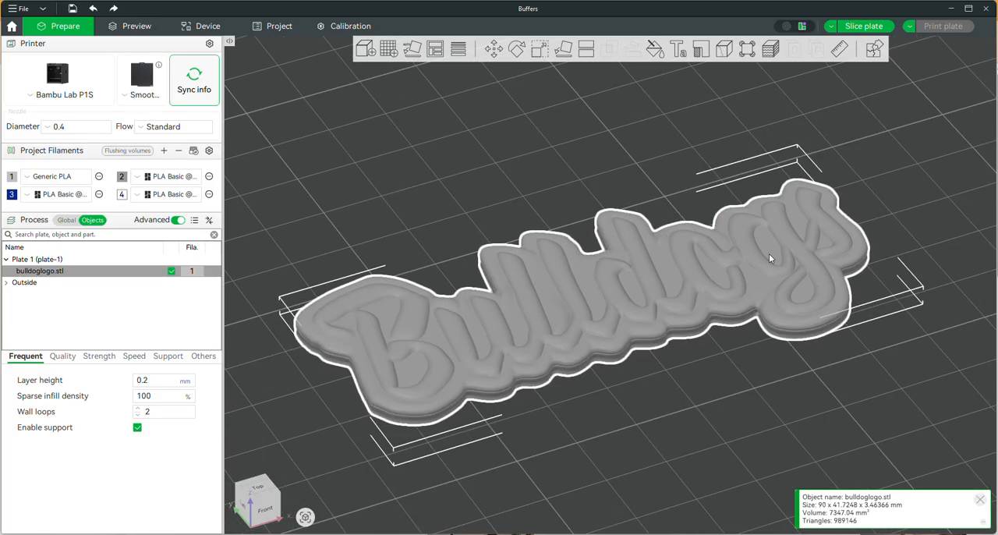
left_click(485, 187)
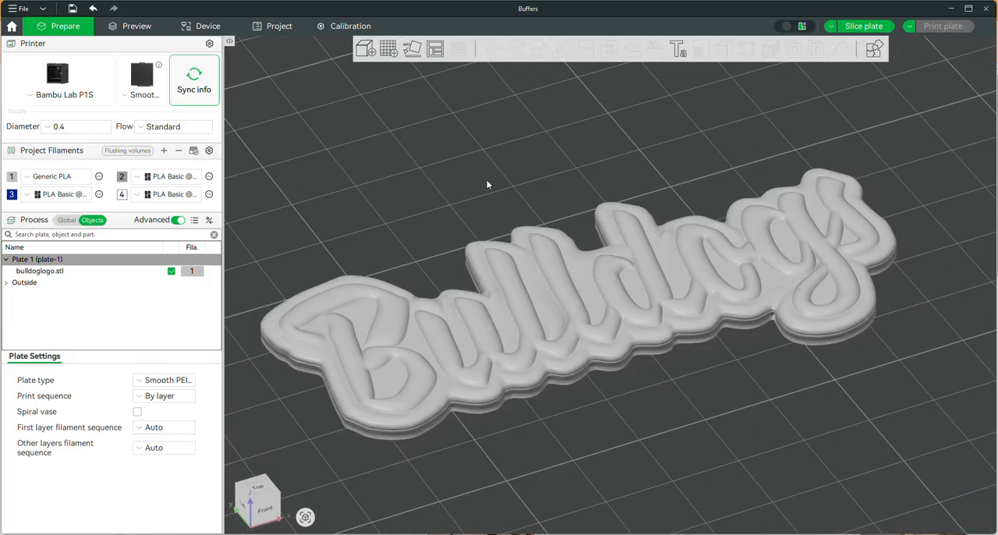
left_click(533, 297)
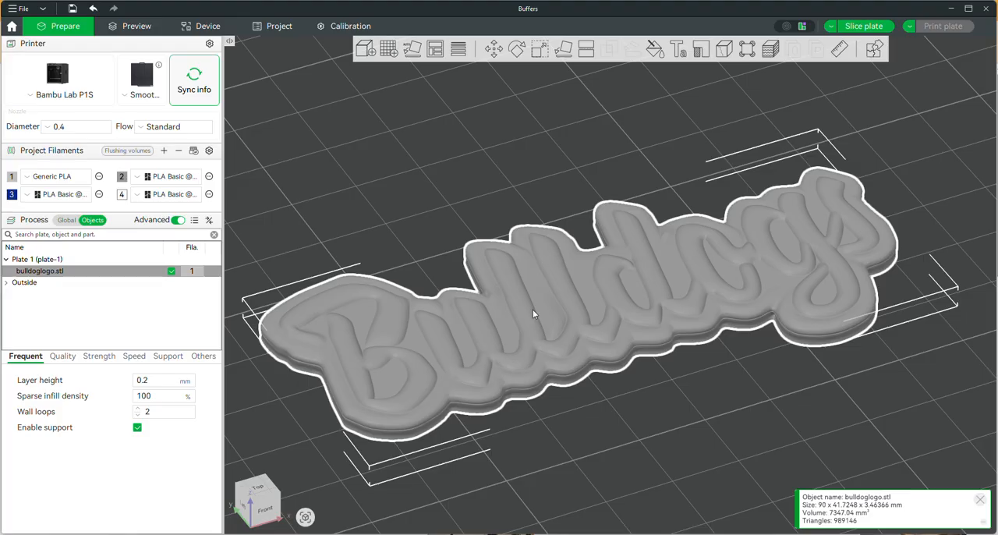
right_click(532, 308)
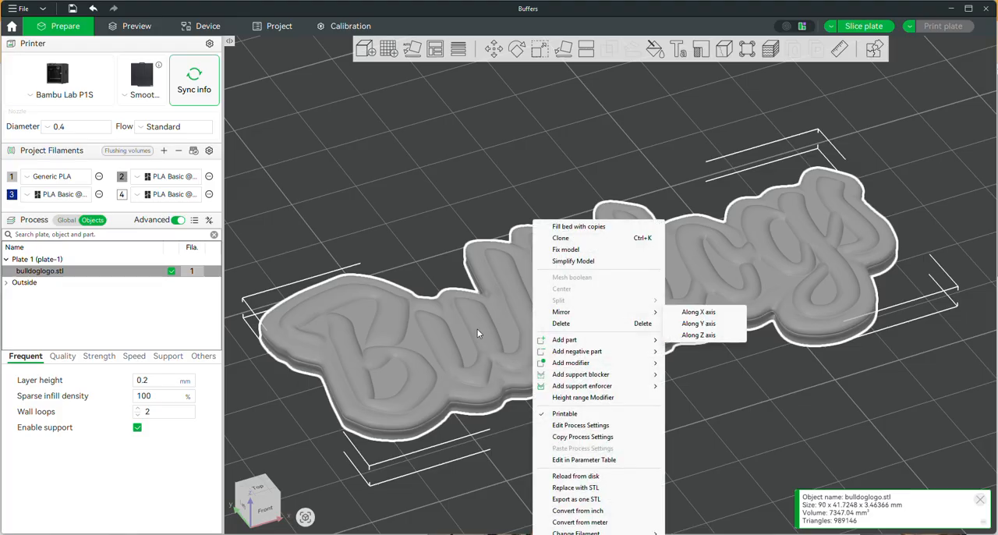
left_click(579, 263)
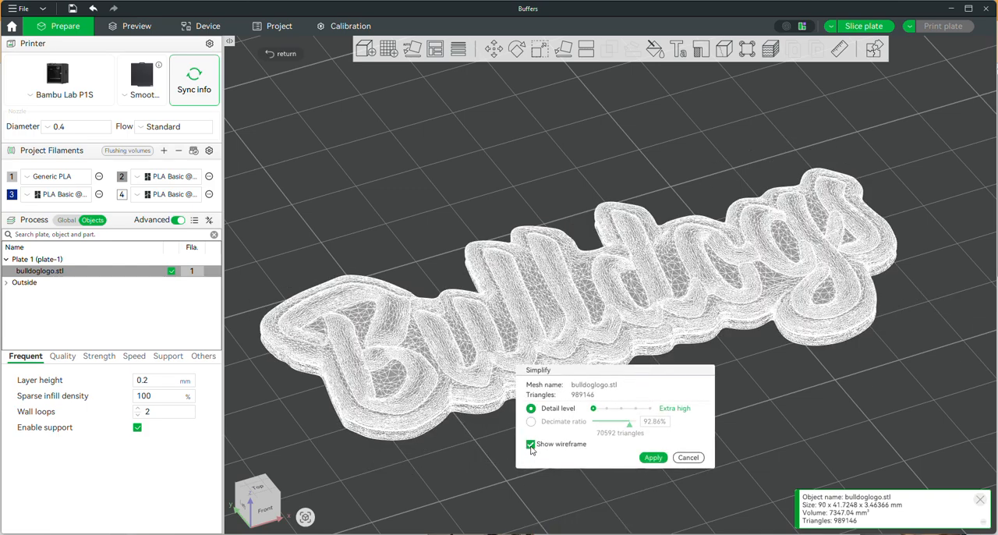
left_click(531, 445)
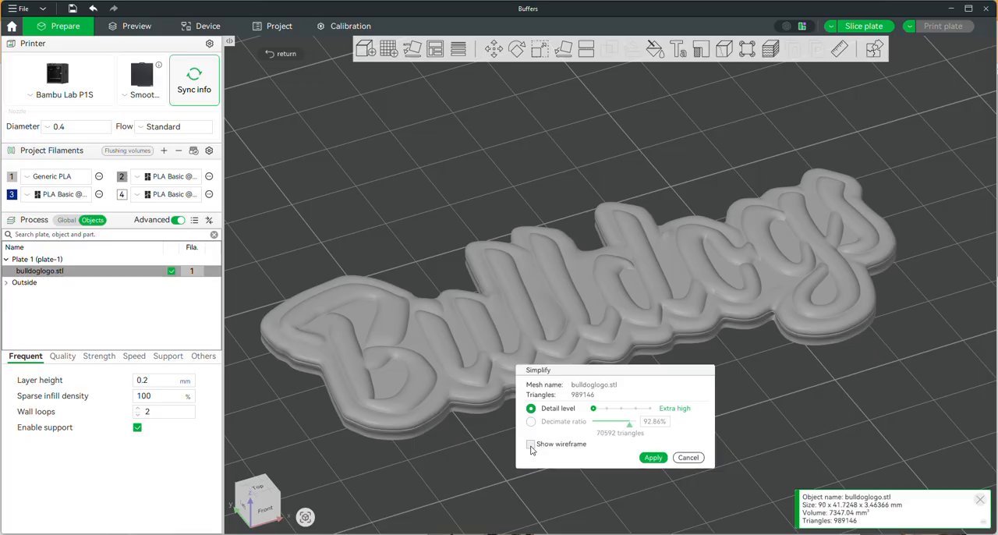
left_click(531, 445)
left_click_drag(590, 377, 579, 408)
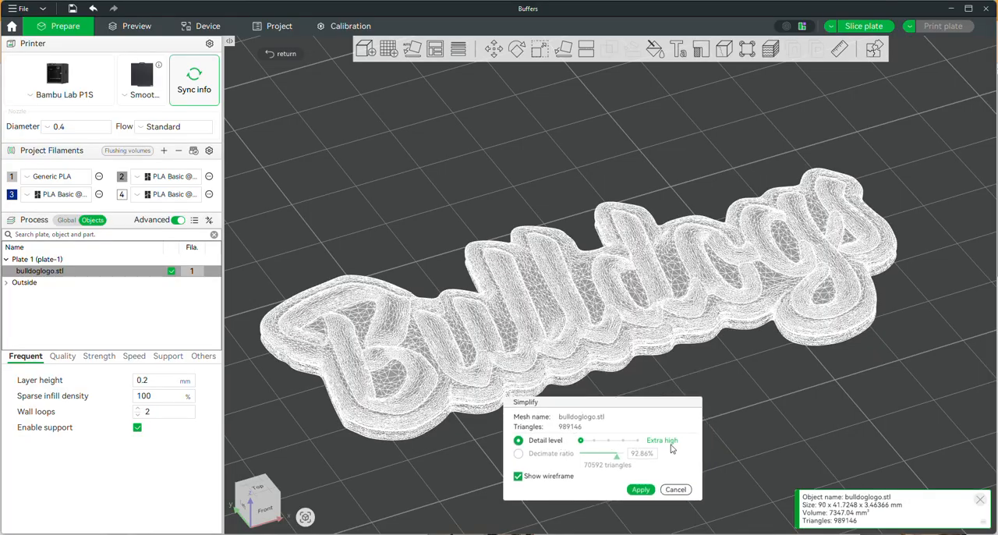
Step: Preview the model's wireframe at lower simplification detail levels, down to Extra low
left_click(609, 441)
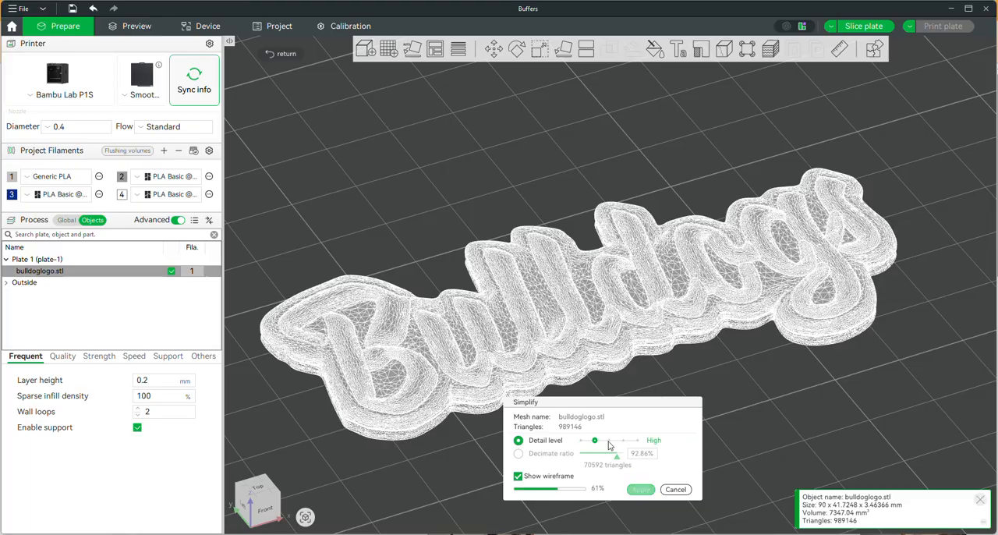
left_click(623, 441)
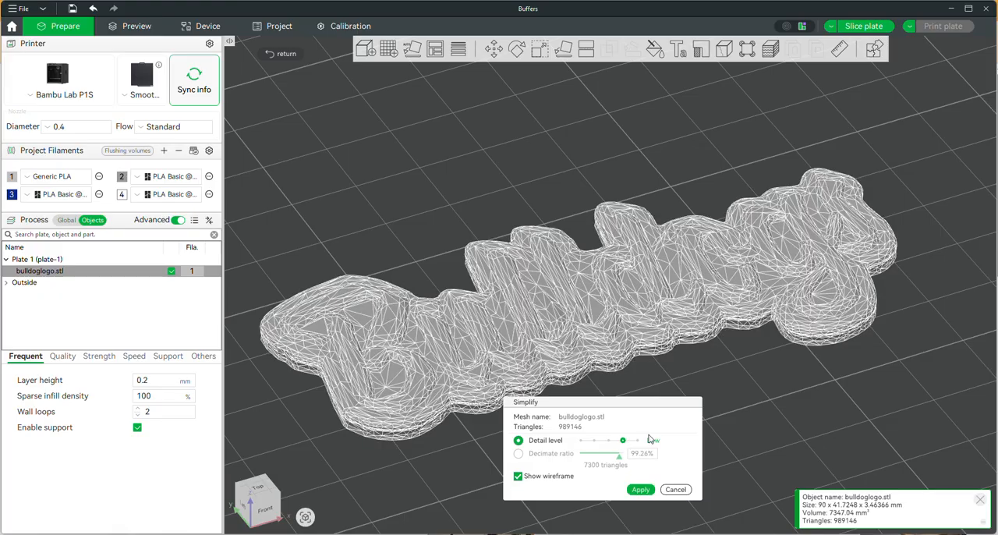
left_click(638, 442)
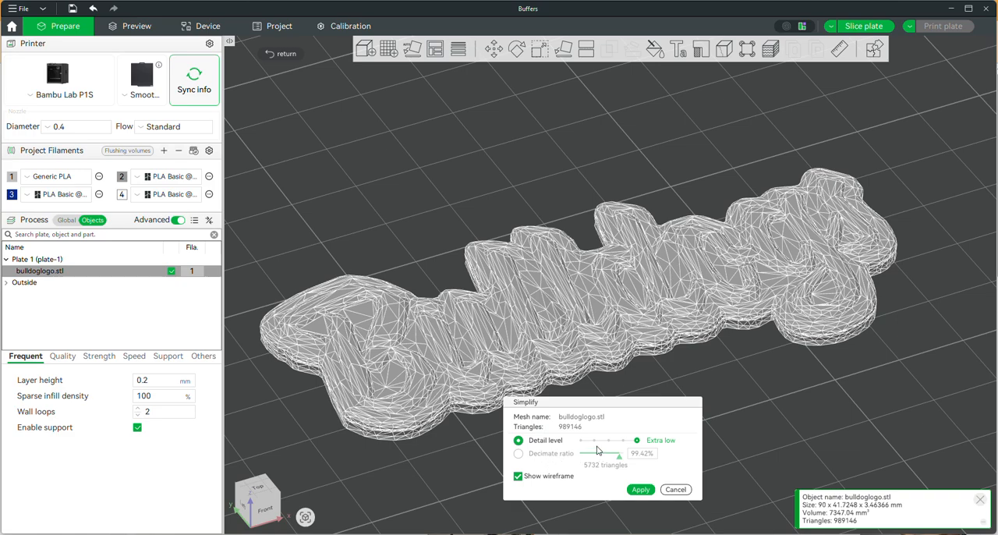
Step: Simplify the model at the Extra high detail level
left_click_drag(597, 445, 585, 446)
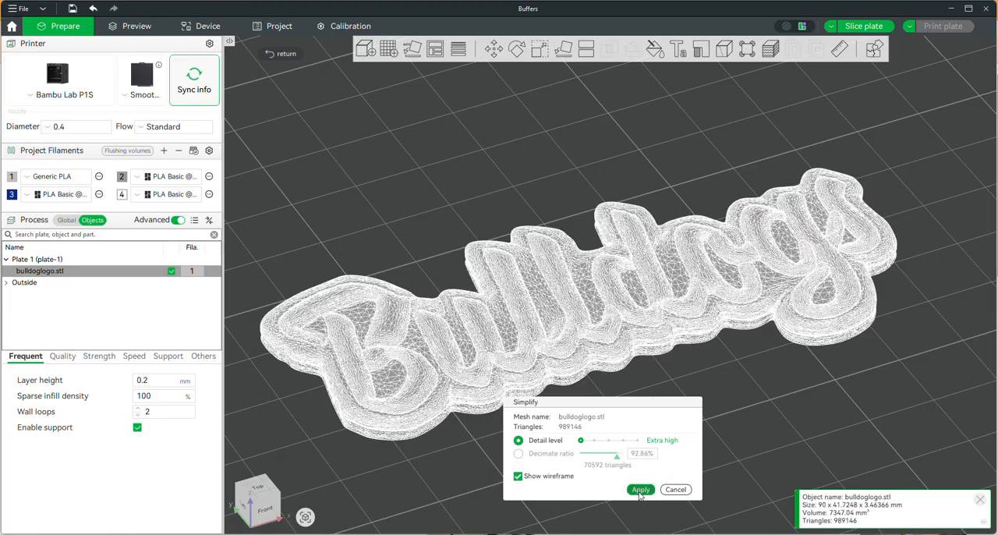
left_click(640, 490)
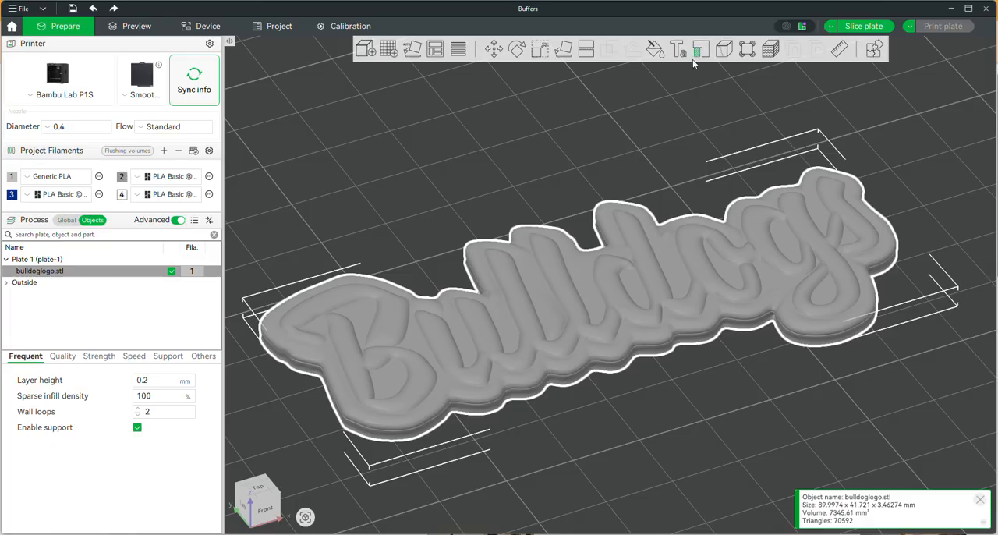
Step: Start color painting and test circle brush strokes on the lettering with filament 2 and filament 3, undoing each stroke
left_click(655, 49)
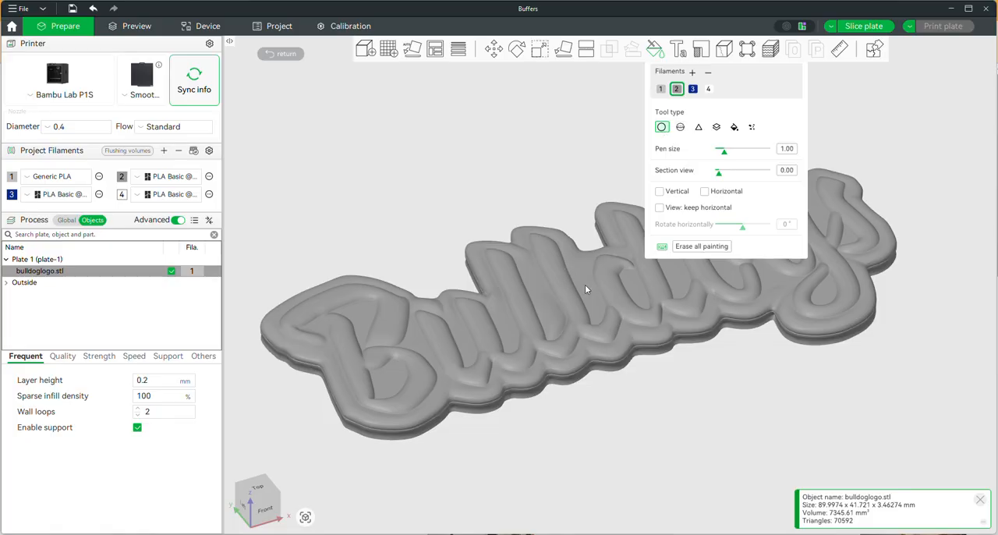
left_click_drag(535, 311, 548, 297)
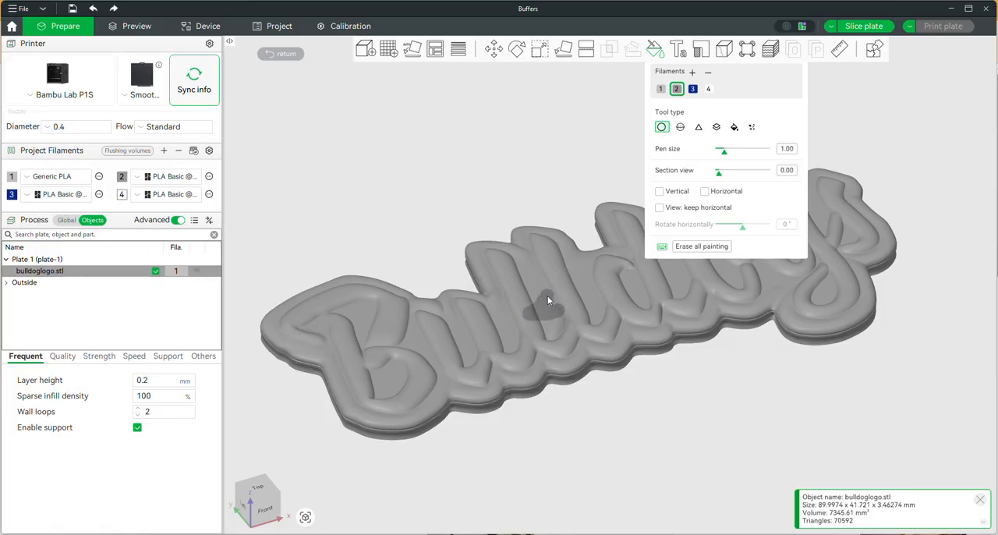
key("ctrl+z")
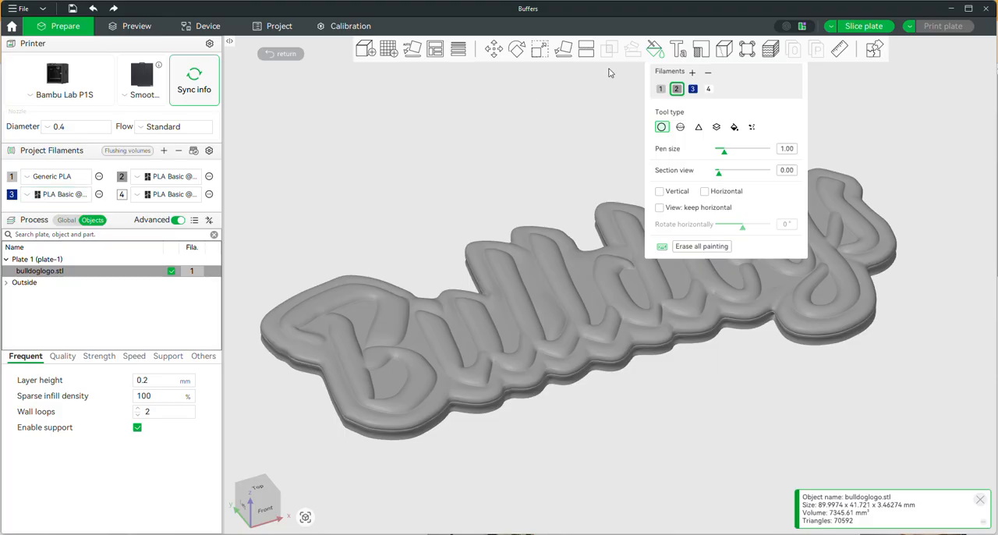
left_click(692, 89)
left_click_drag(553, 283, 547, 285)
key("ctrl+z")
Step: Try painting the raised lettering with filament 3 by height range, raising the range from 0.20 to 1.71 and 4.31
left_click(681, 127)
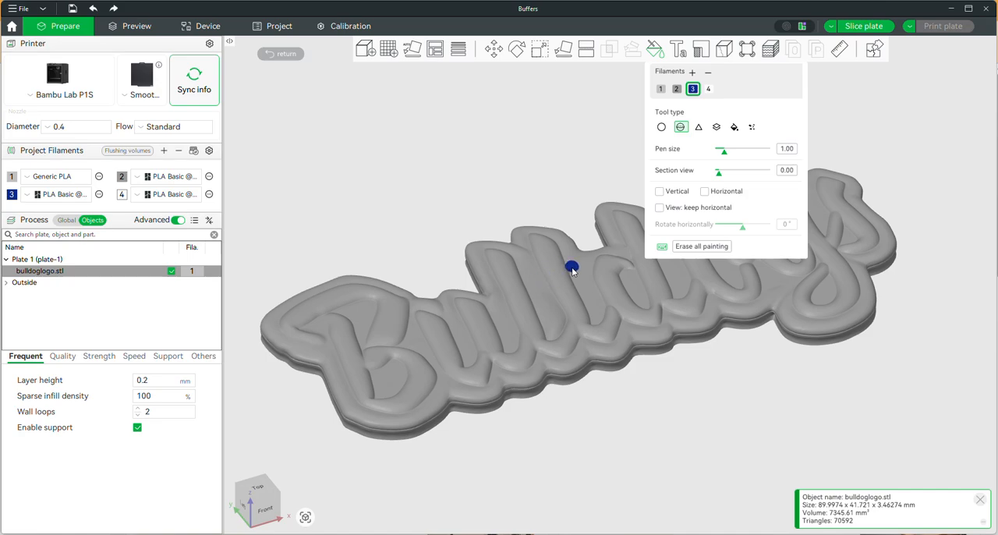
left_click(698, 126)
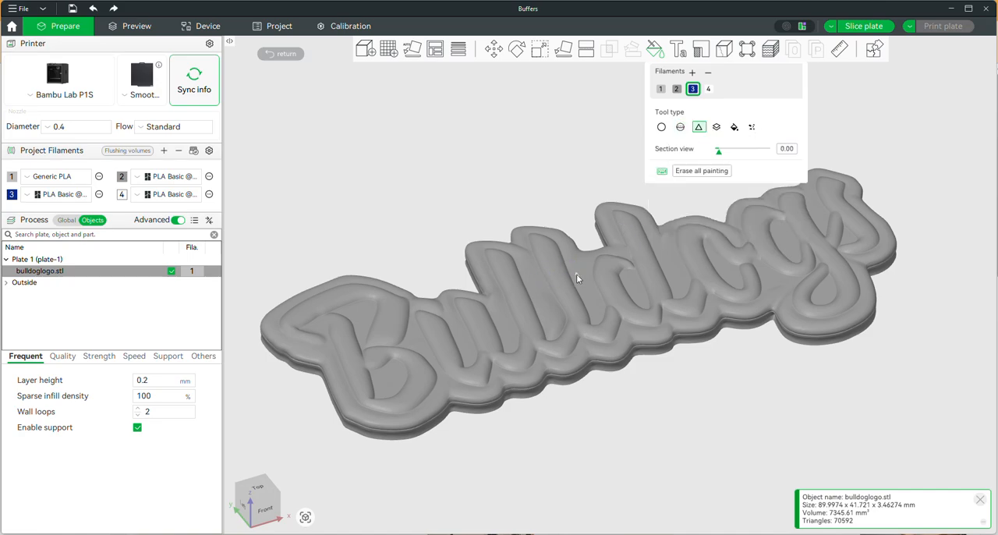
left_click(716, 127)
left_click_drag(714, 406, 716, 400)
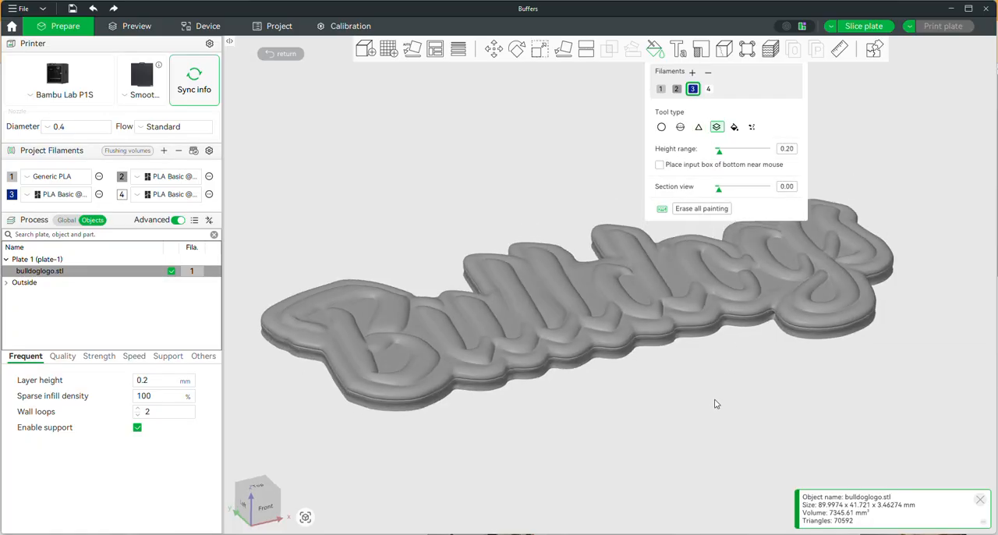
left_click(574, 340)
left_click(728, 150)
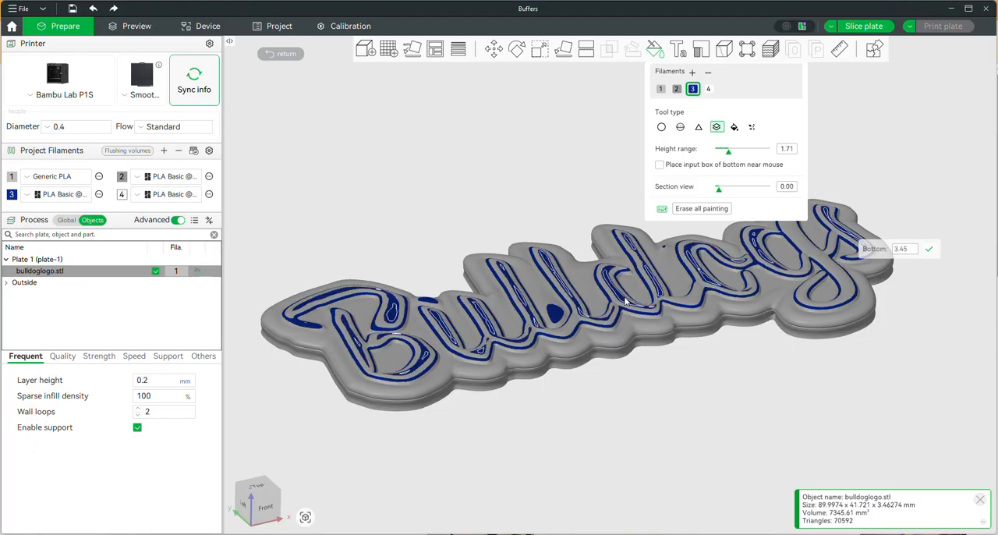
left_click(745, 151)
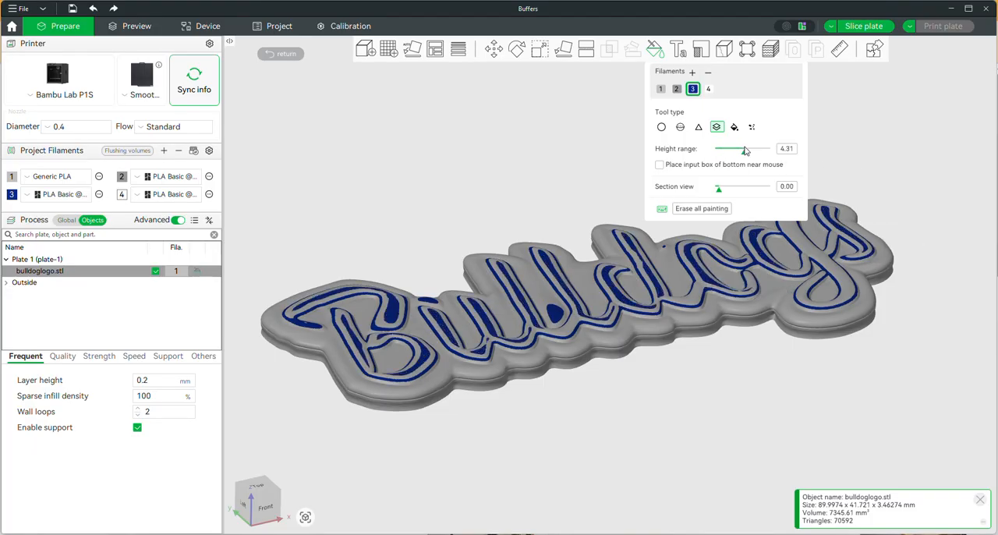
left_click(795, 310)
mouse_move(437, 276)
left_mouse_down()
mouse_move(485, 226)
mouse_move(478, 253)
mouse_move(490, 246)
left_mouse_up()
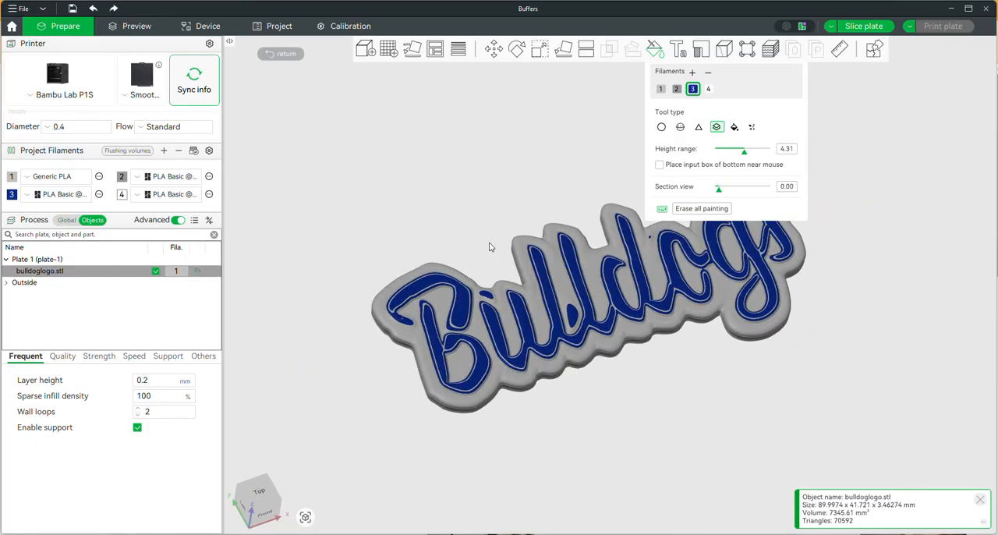
Step: Undo the height range painting on the lettering
key("ctrl+z")
key("ctrl+z")
key("ctrl+z")
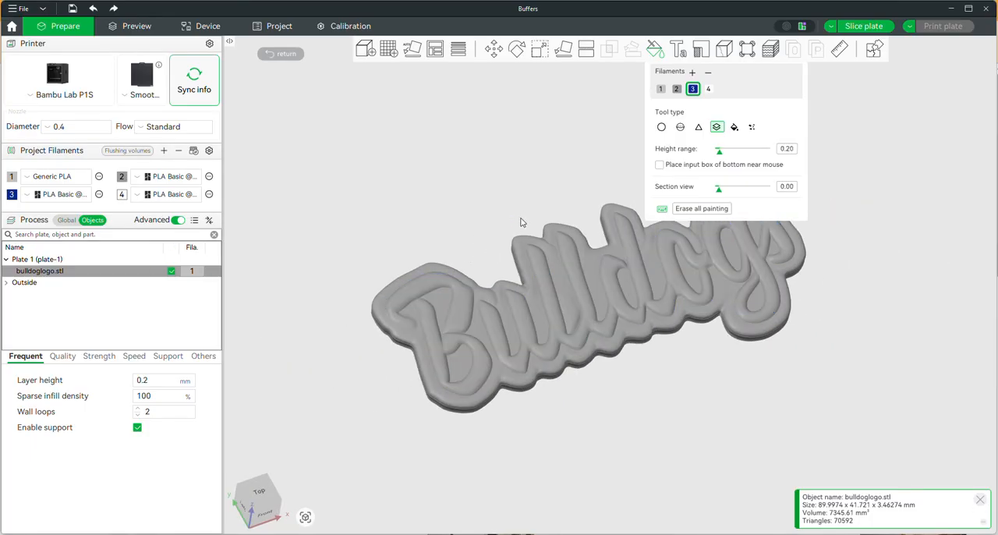
Step: Switch the painting tool type to Fill with Edge detection for filament 3
right_click_drag(521, 222, 460, 222)
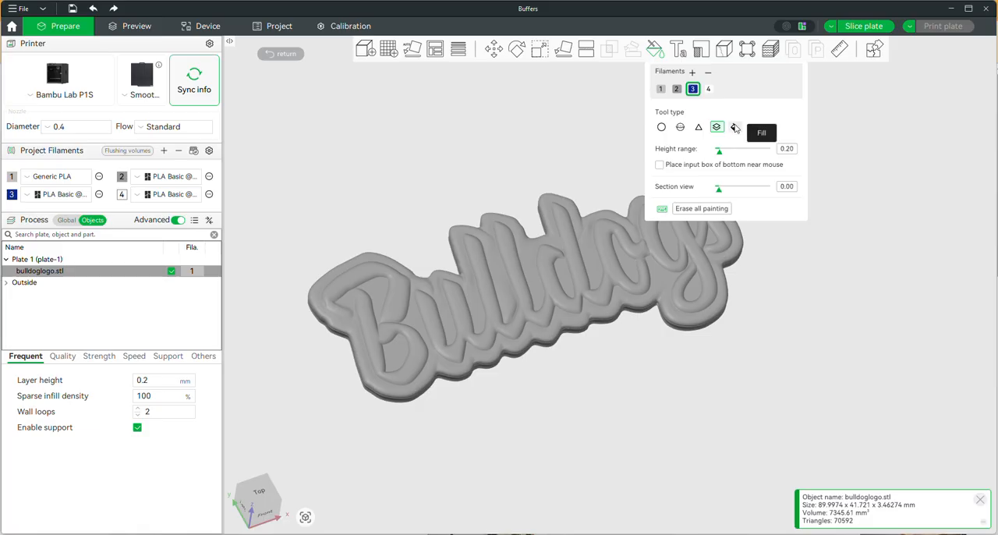
left_click(734, 127)
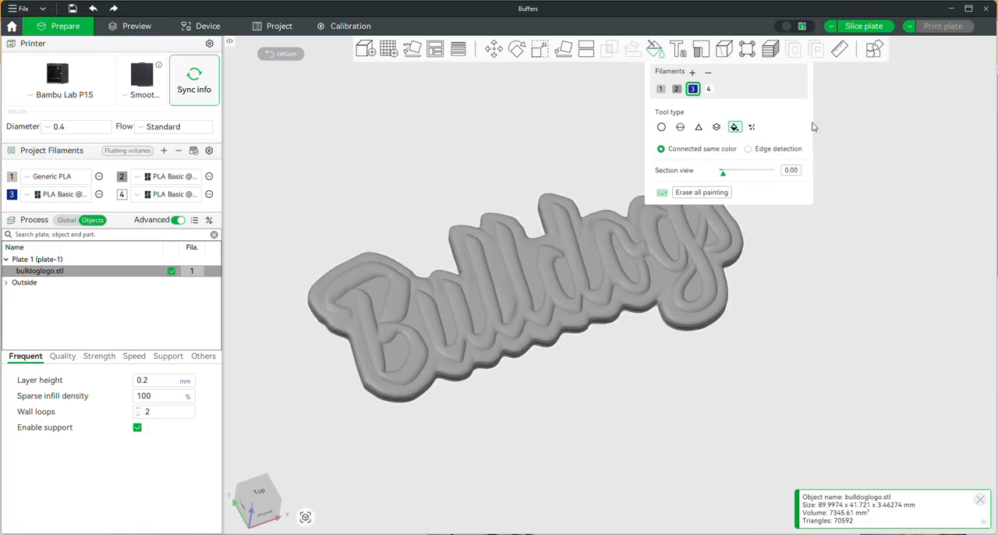
left_click(777, 148)
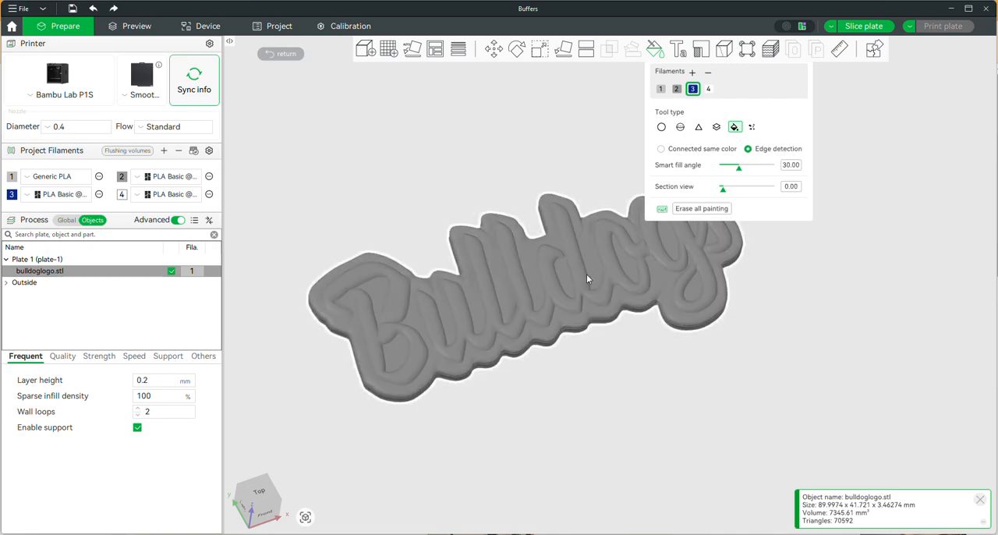
scroll(586, 274, "up", 3)
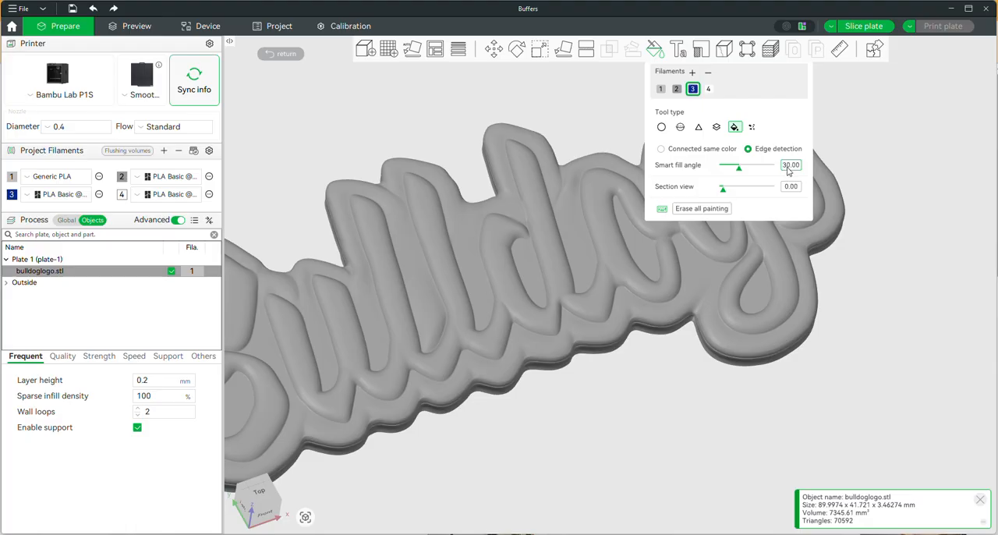
Step: Test smart fill angles of 8, 9, 11 and 13 over the letters to compare the previewed fill areas
left_click_drag(739, 169, 727, 168)
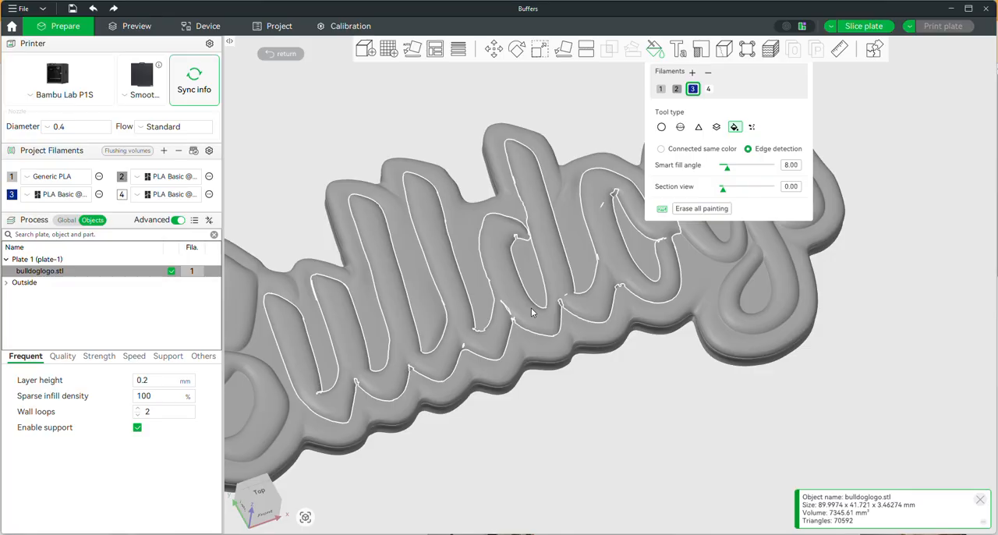
scroll(532, 312, "up", 1, "ctrl")
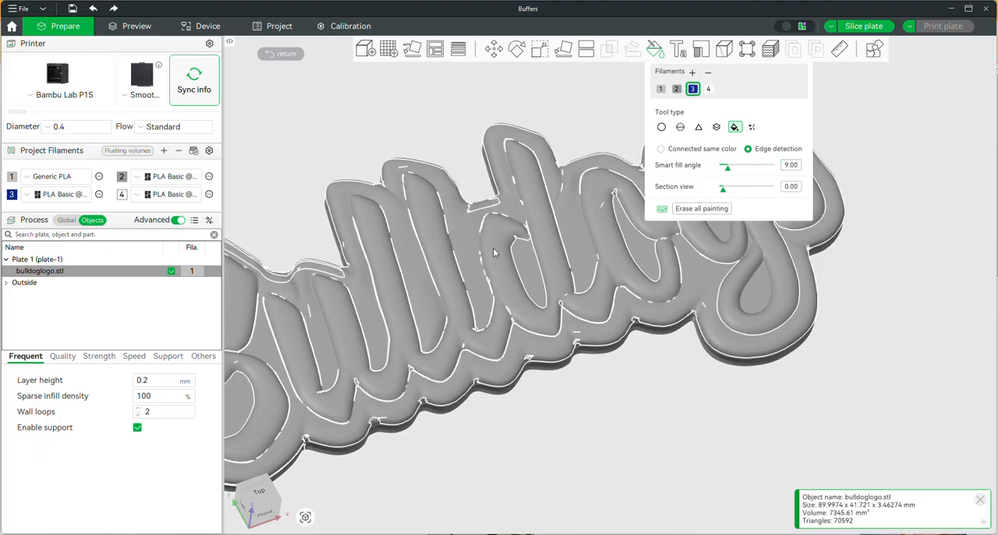
scroll(471, 259, "up", 2, "ctrl")
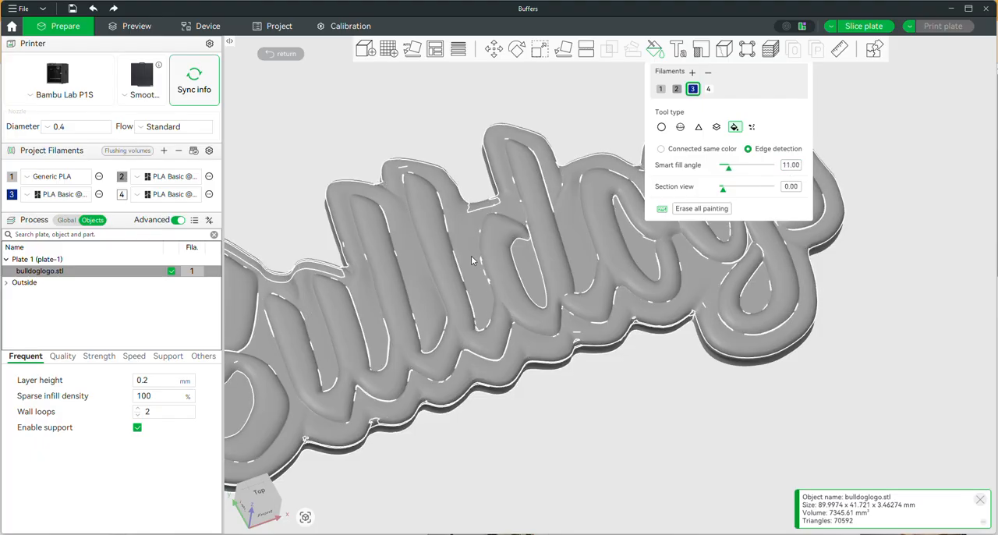
scroll(471, 260, "up", 2, "ctrl")
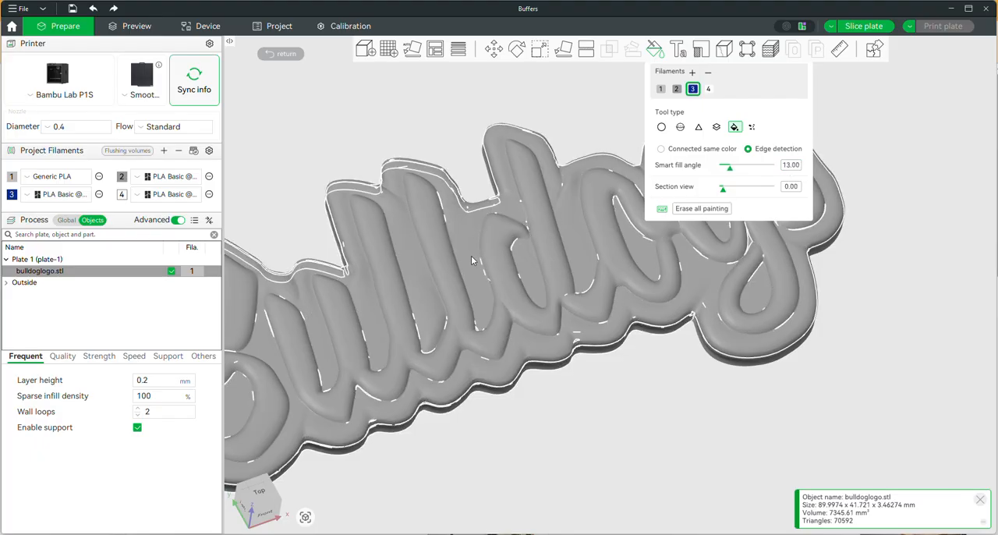
scroll(470, 260, "up", 1, "ctrl")
scroll(471, 259, "down", 2, "ctrl")
scroll(470, 257, "down", 2, "ctrl")
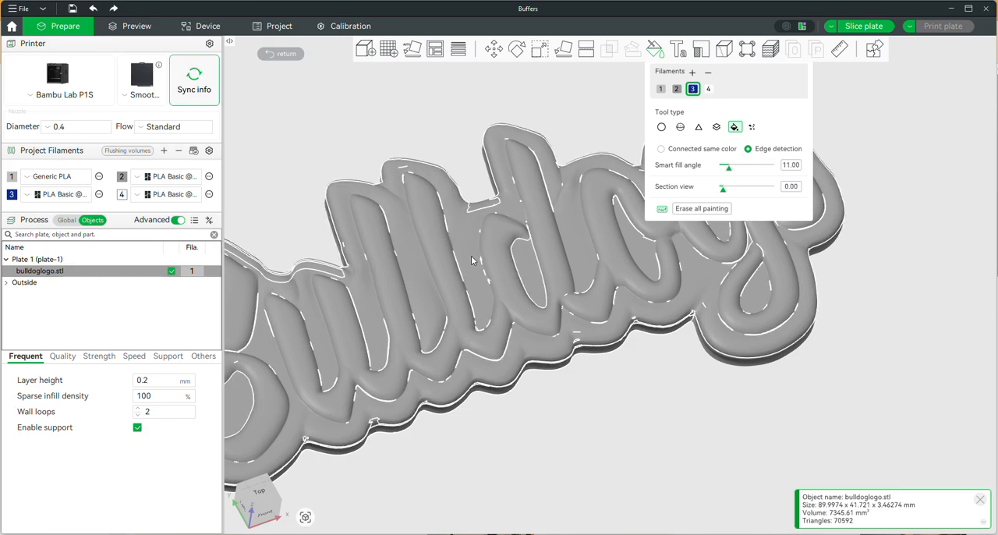
Step: Compare lower and higher smart fill angles on the letters, then fill the raised lettering with filament 3 at 8.00
scroll(471, 260, "down", 1, "ctrl")
scroll(471, 259, "down", 1, "ctrl")
scroll(471, 260, "down", 7, "ctrl")
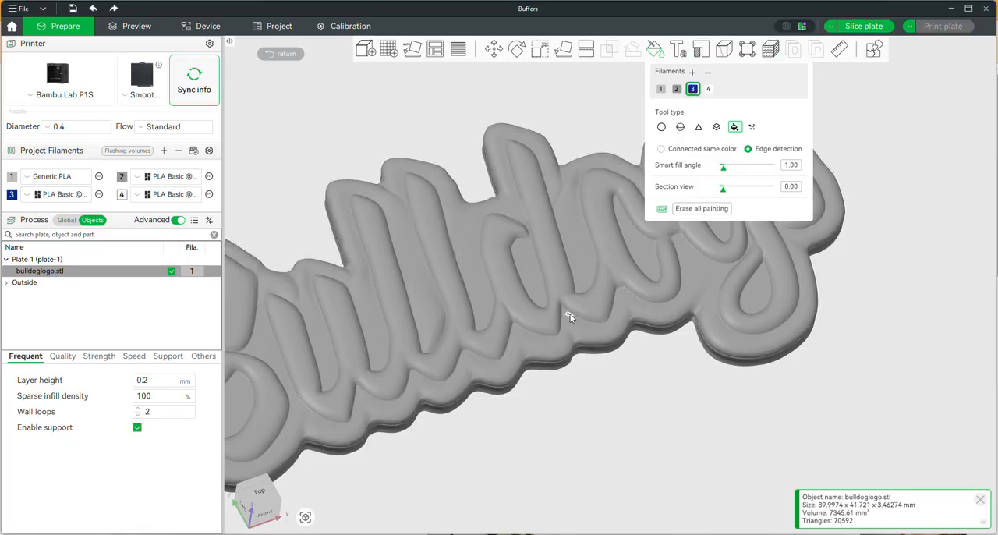
scroll(567, 267, "up", 3, "ctrl")
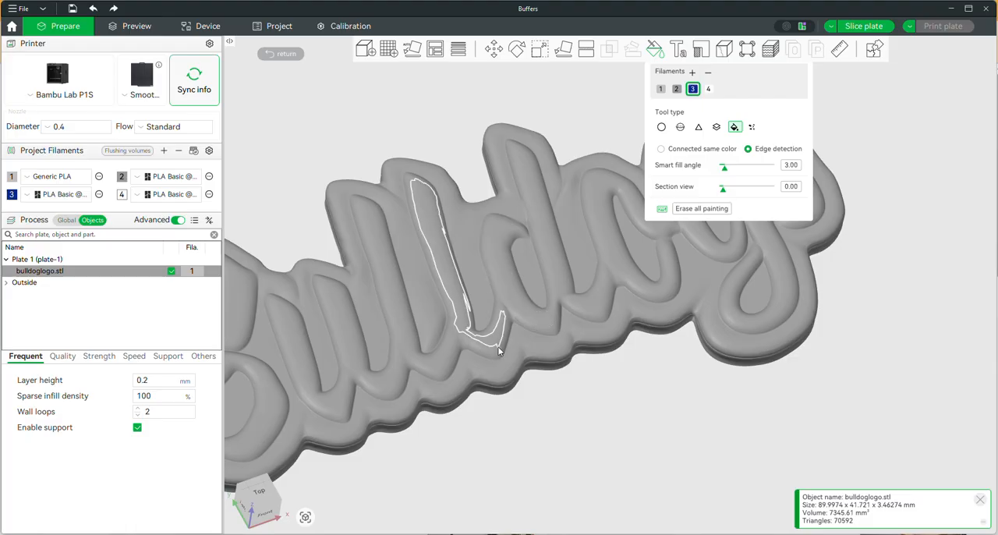
scroll(496, 342, "up", 3, "alt")
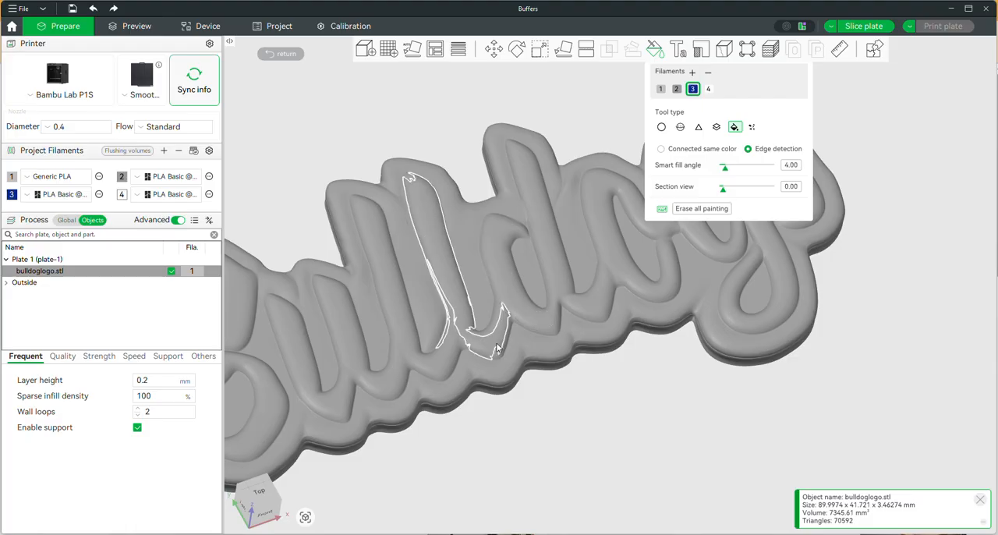
scroll(497, 347, "up", 2, "alt")
scroll(497, 347, "up", 1, "alt")
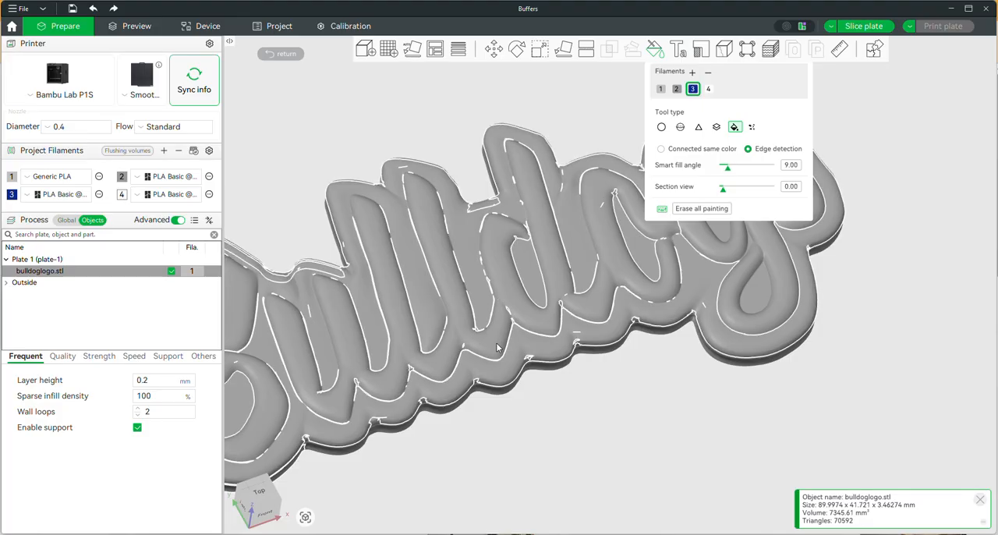
scroll(496, 347, "down", 1, "alt")
left_click(497, 347)
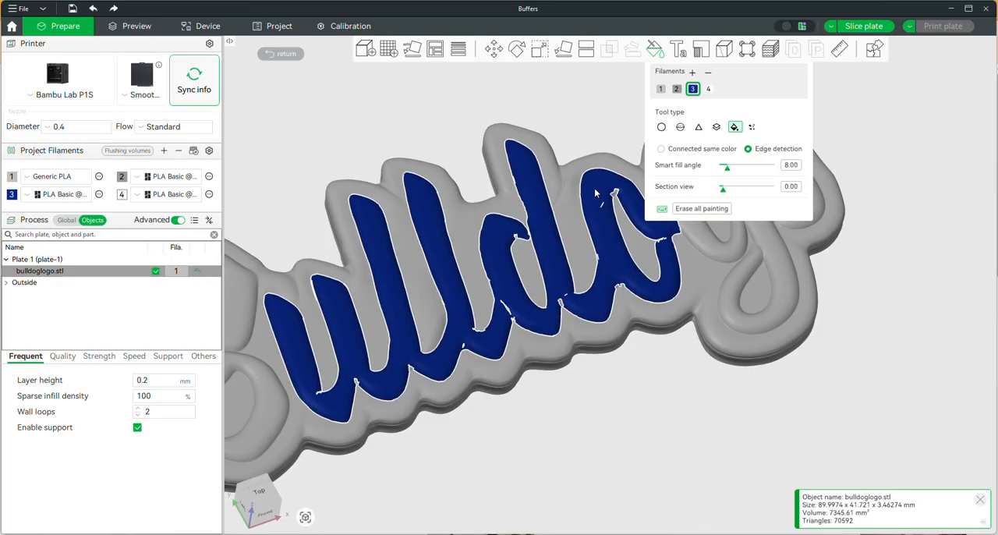
Step: Run Gap Fill on the painted lettering, increasing the gap area to 5.00
scroll(607, 211, "up", 4)
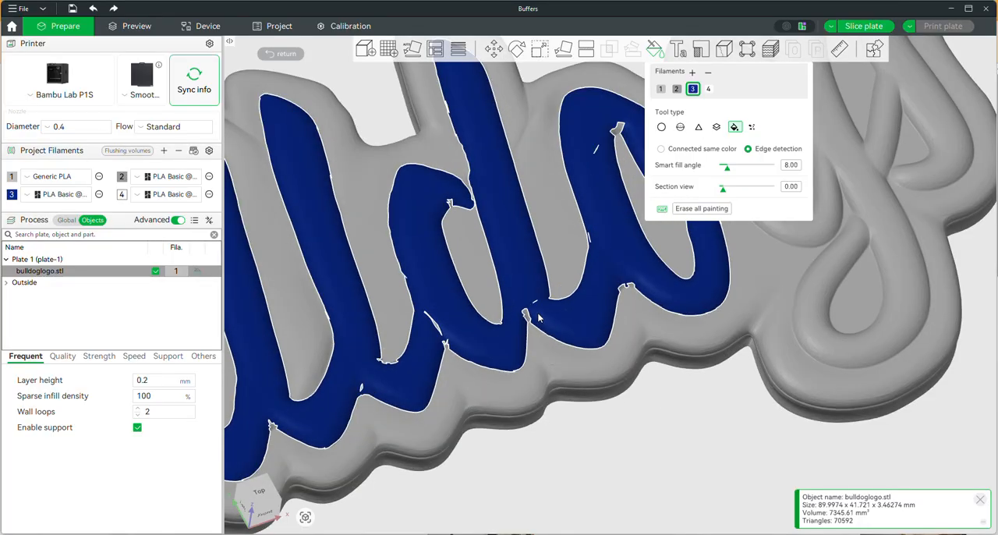
left_click(751, 128)
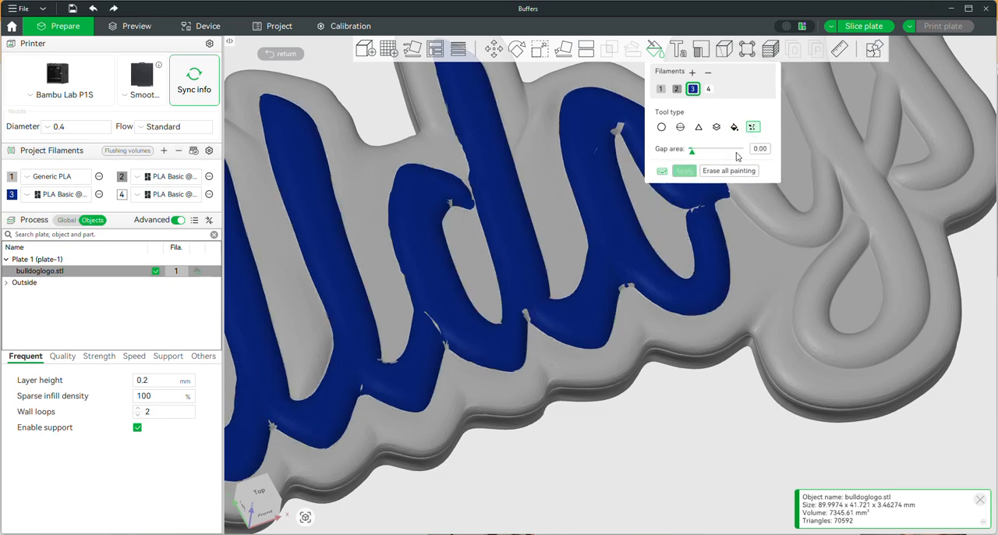
left_click_drag(692, 152, 727, 155)
left_click(684, 170)
left_click_drag(692, 152, 792, 166)
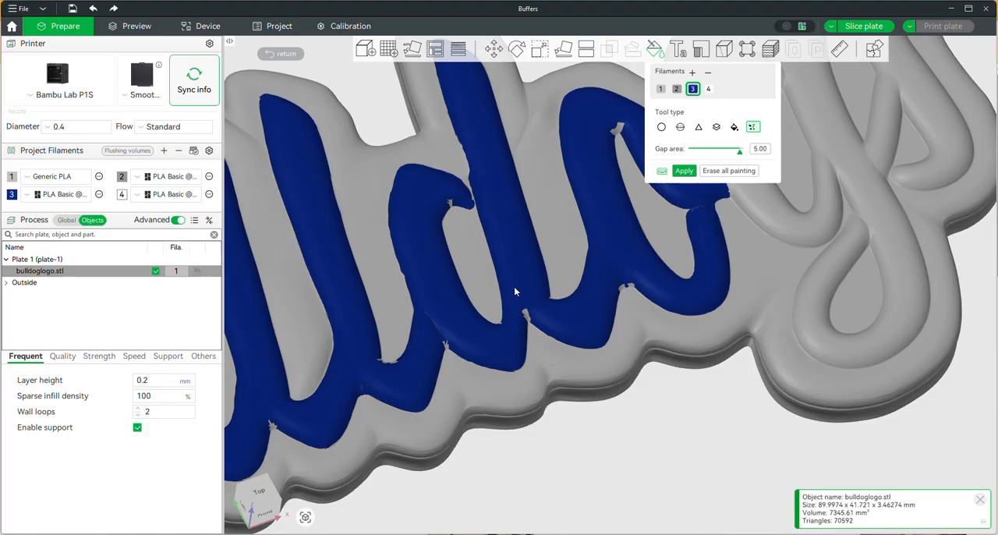
left_click(688, 170)
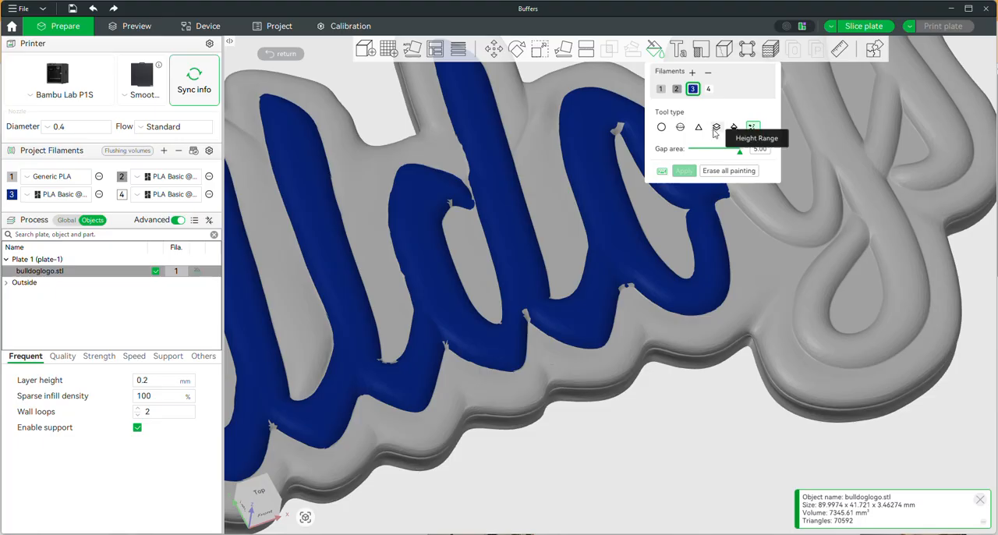
Step: Try covering the unpainted notch at the letter junction with the Circle brush at pen size 1.00, and undo the stroke
left_click(662, 127)
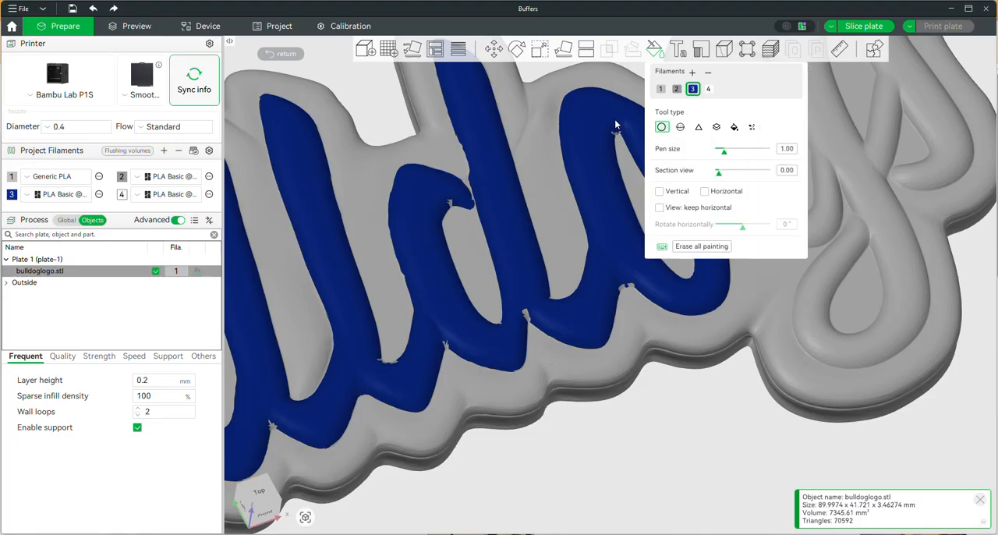
scroll(408, 229, "up", 5)
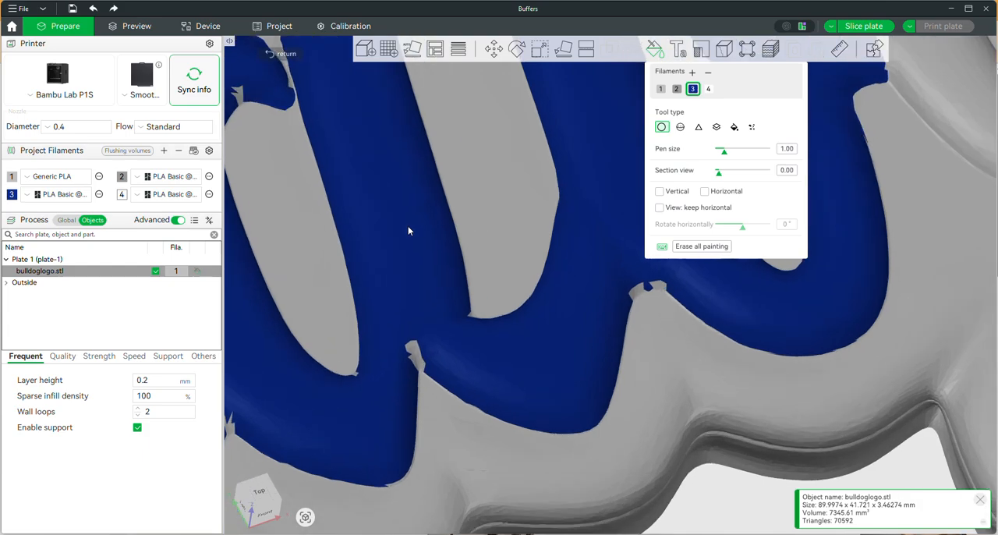
scroll(408, 231, "up", 3)
scroll(489, 287, "up", 2)
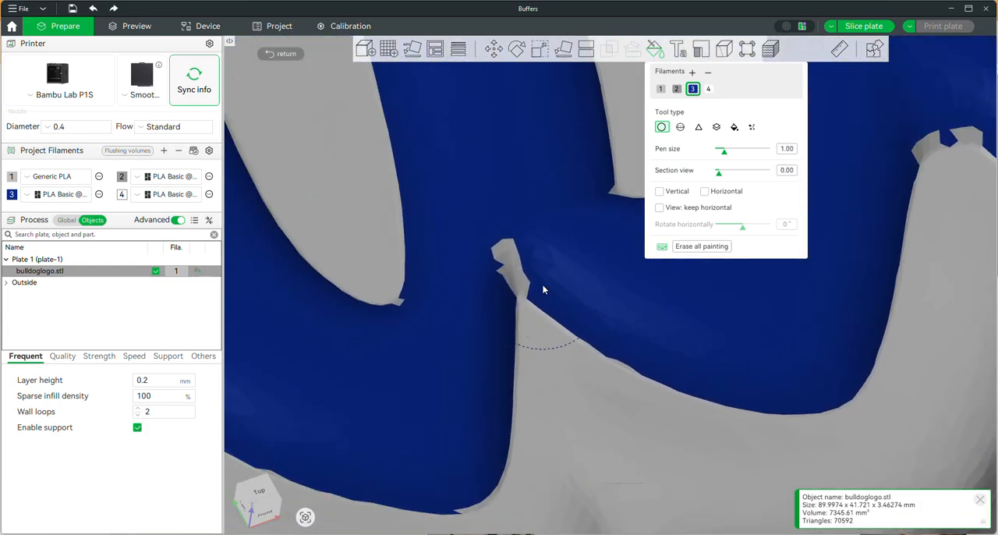
scroll(528, 283, "up", 5)
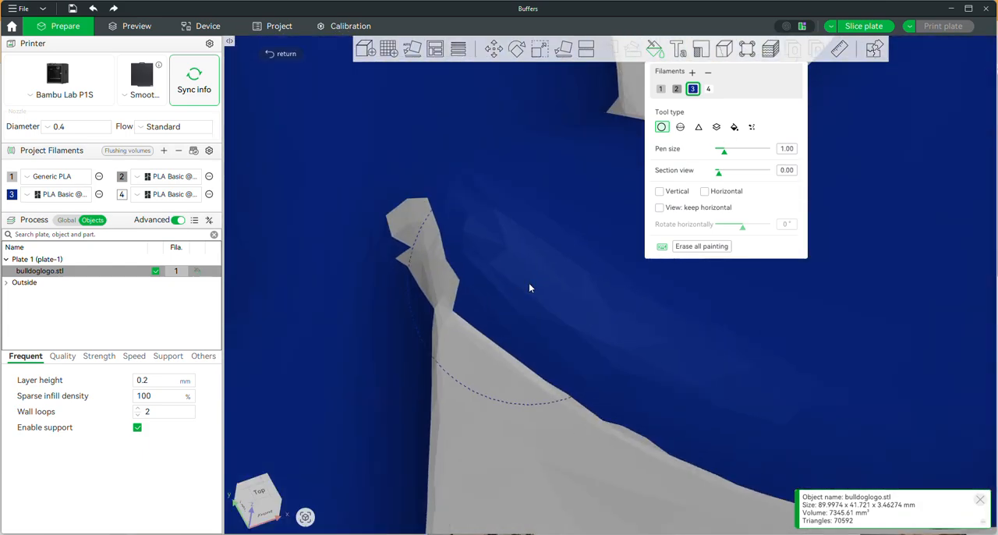
left_click(423, 197)
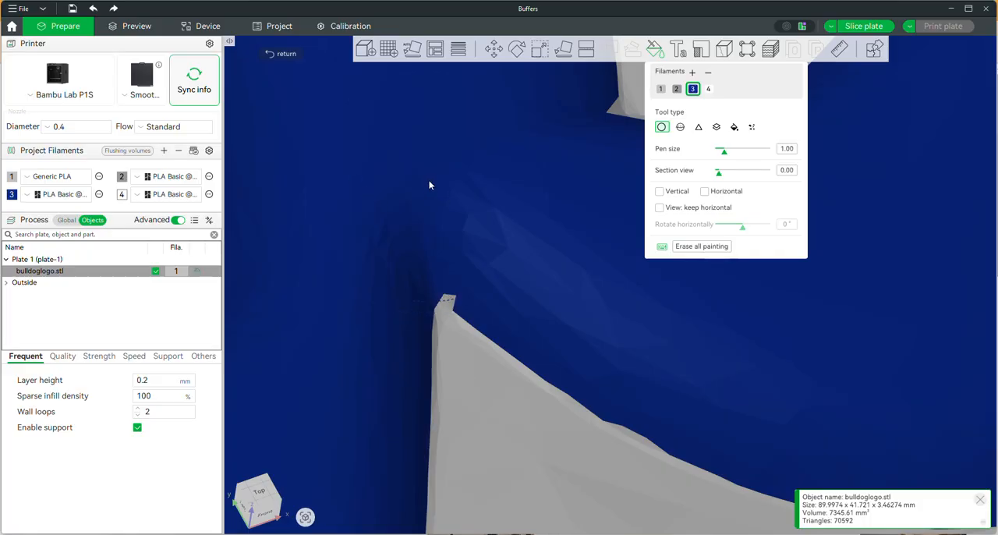
key("ctrl+z")
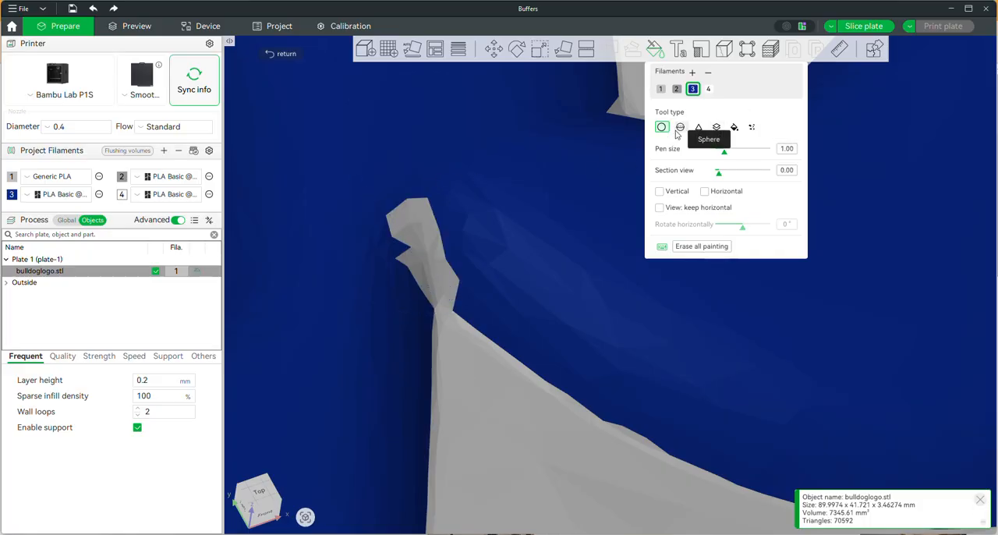
Step: Paint the unpainted notch at the letter junction with filament 3 using the Triangle tool and the Circle brush
left_click(699, 127)
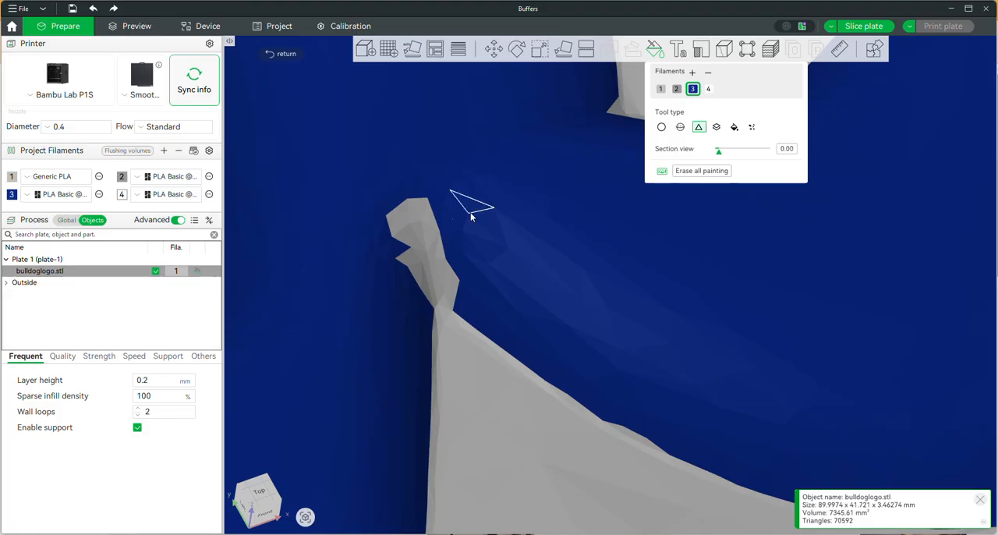
mouse_move(437, 208)
left_mouse_down()
mouse_move(390, 231)
mouse_move(424, 215)
mouse_move(404, 229)
mouse_move(443, 255)
mouse_move(407, 267)
mouse_move(399, 234)
left_mouse_up()
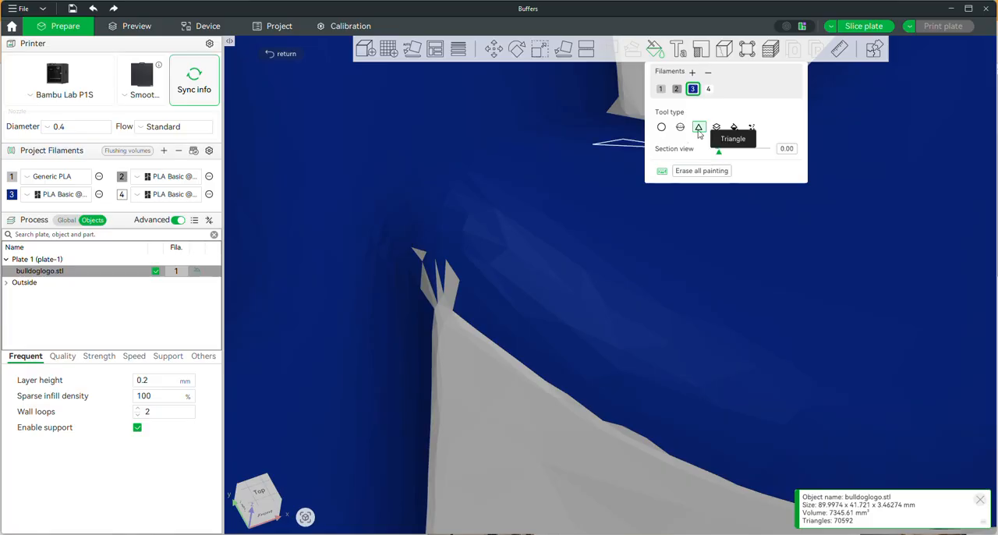
left_click(661, 126)
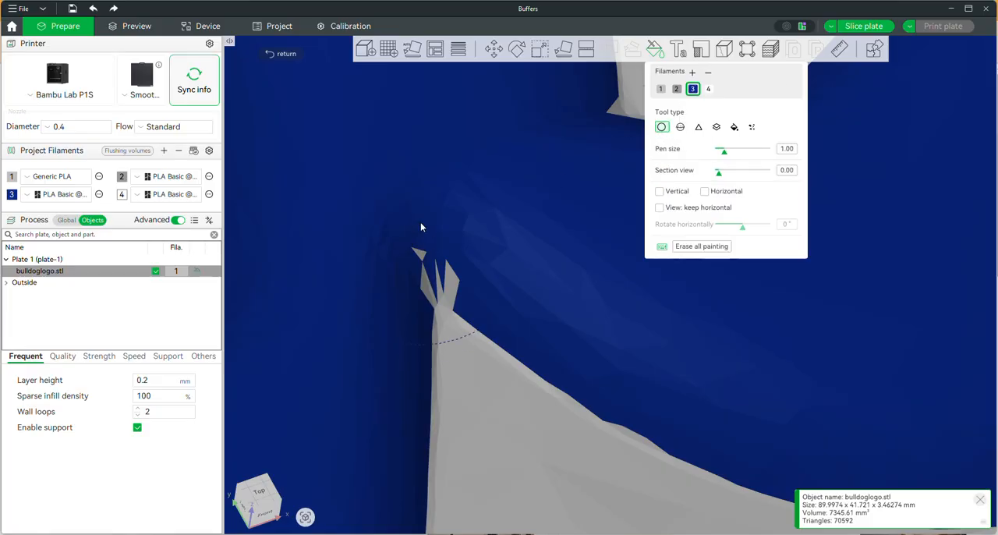
left_click(417, 194)
left_click(440, 194)
Step: Paint over the small unpainted sliver at the foot of the neighbouring letter opening and check the remaining lettering for gaps
scroll(472, 211, "down", 3)
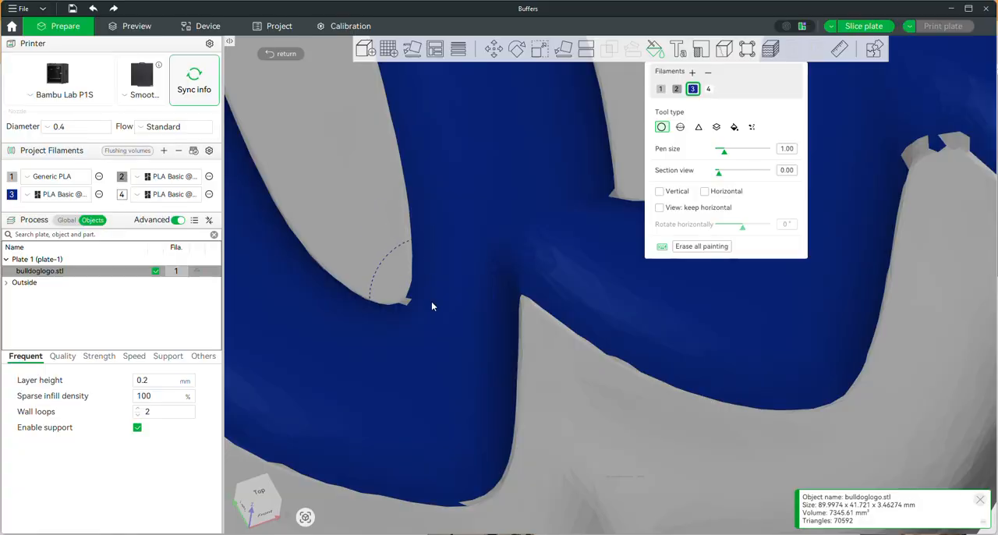
left_click(439, 349)
scroll(453, 374, "down", 5)
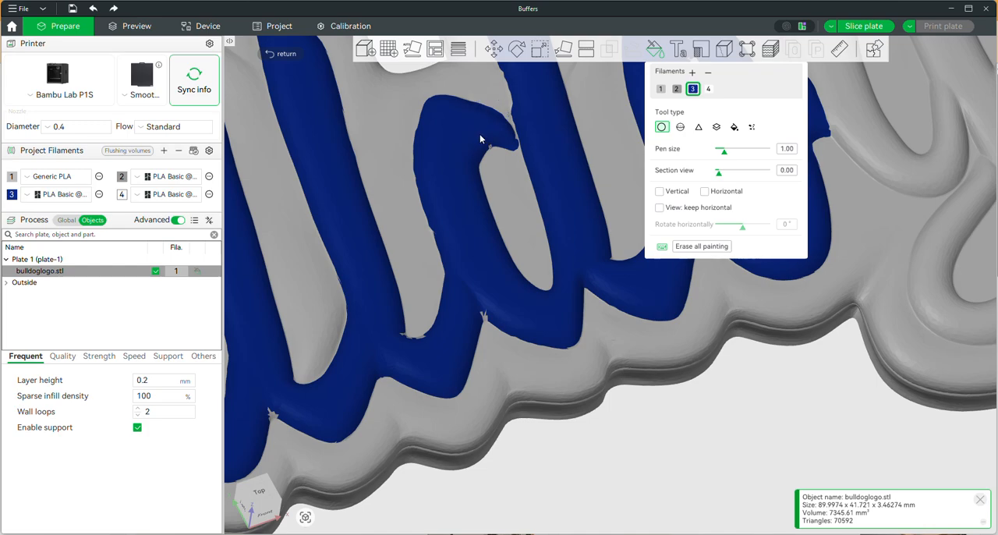
scroll(431, 133, "down", 3)
right_click_drag(479, 204, 574, 199)
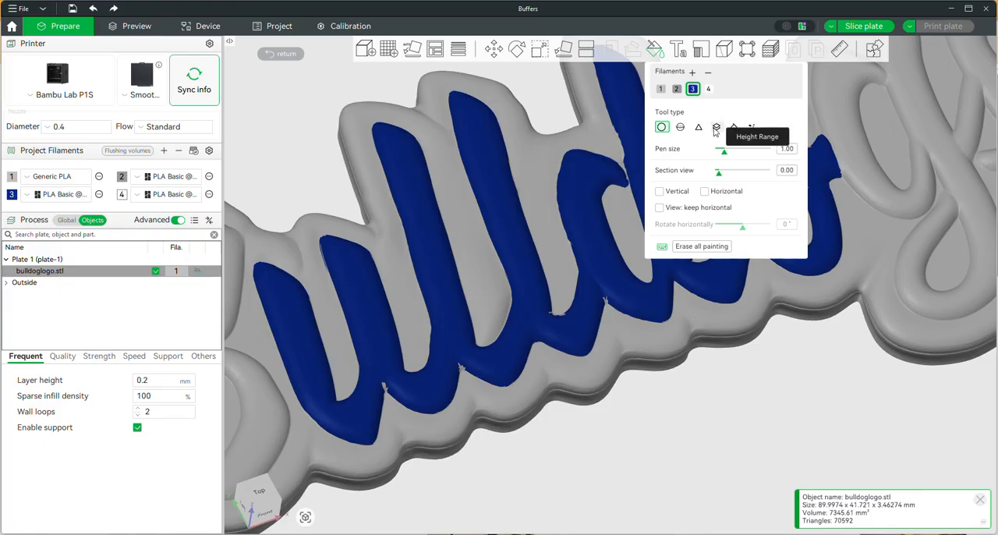
scroll(485, 304, "down", 5)
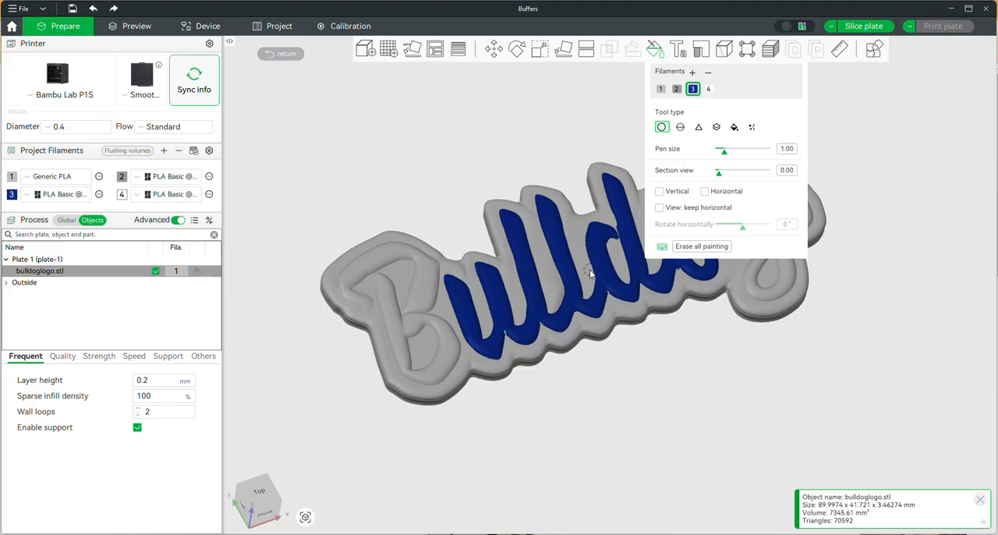
scroll(590, 269, "up", 4)
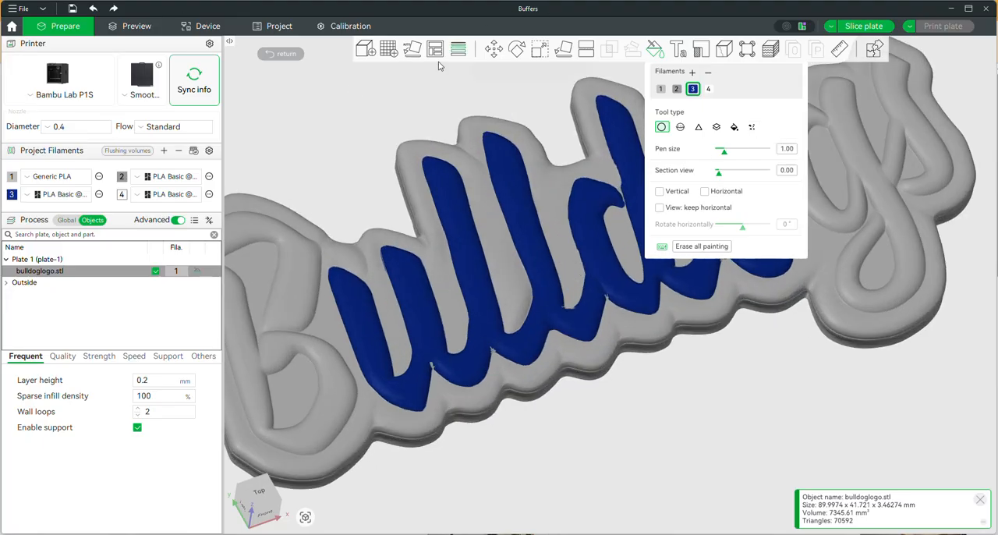
Step: Leave color painting and simplify the bulldoglogo.stl mesh at the Extra low detail level
left_click(281, 54)
right_click(480, 193)
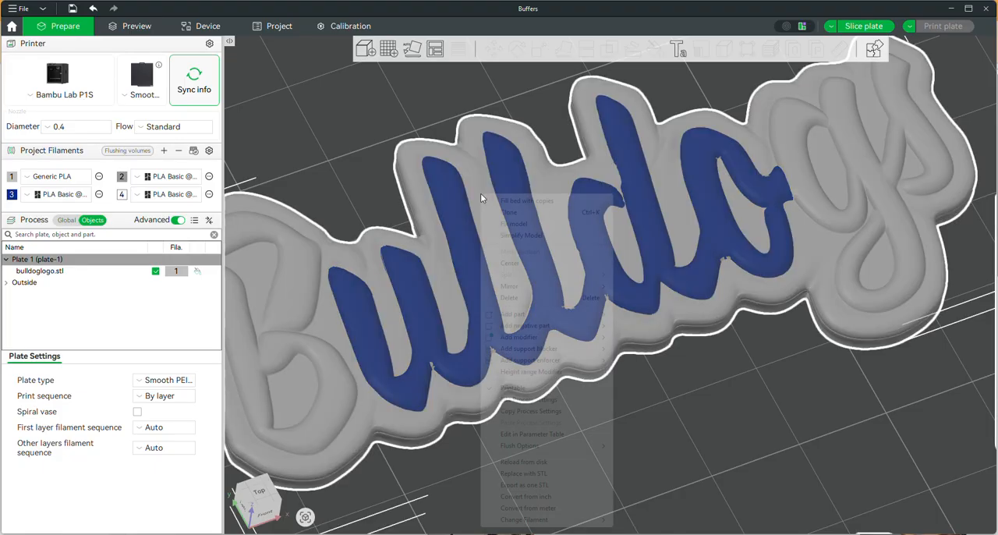
left_click(503, 236)
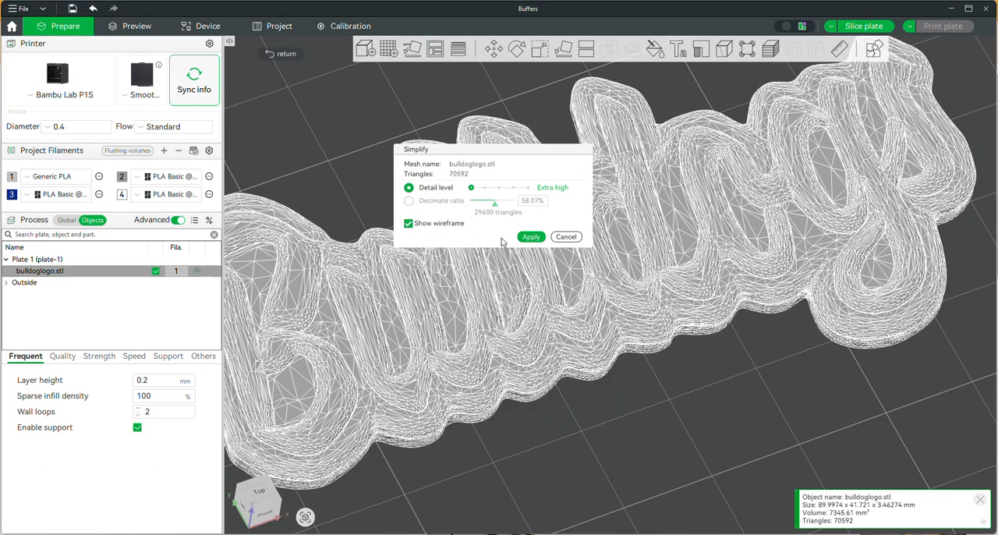
left_click(527, 188)
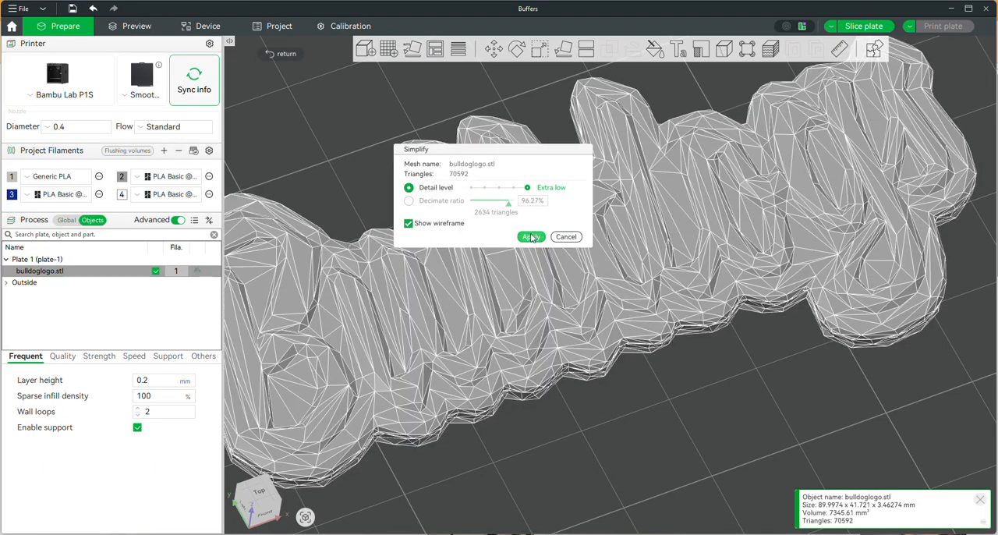
left_click(531, 236)
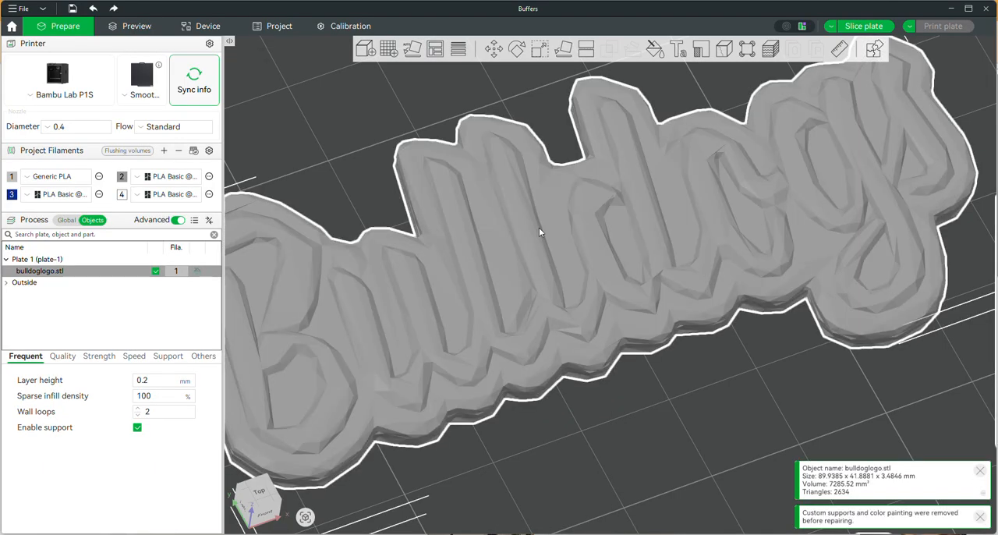
Step: Start color painting on the simplified model with filament 3 and the Fill tool in Edge detection mode
left_click(655, 49)
left_click(695, 89)
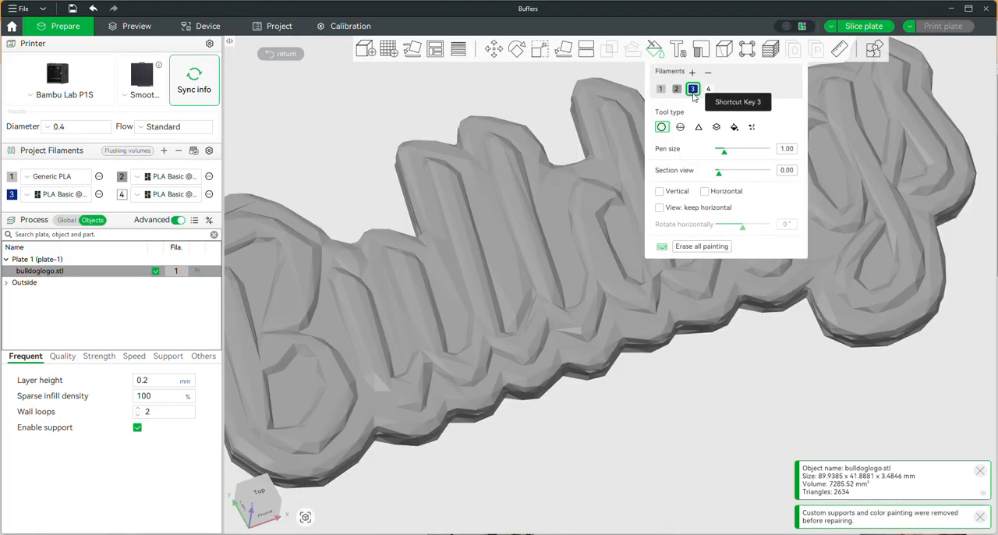
left_click(734, 128)
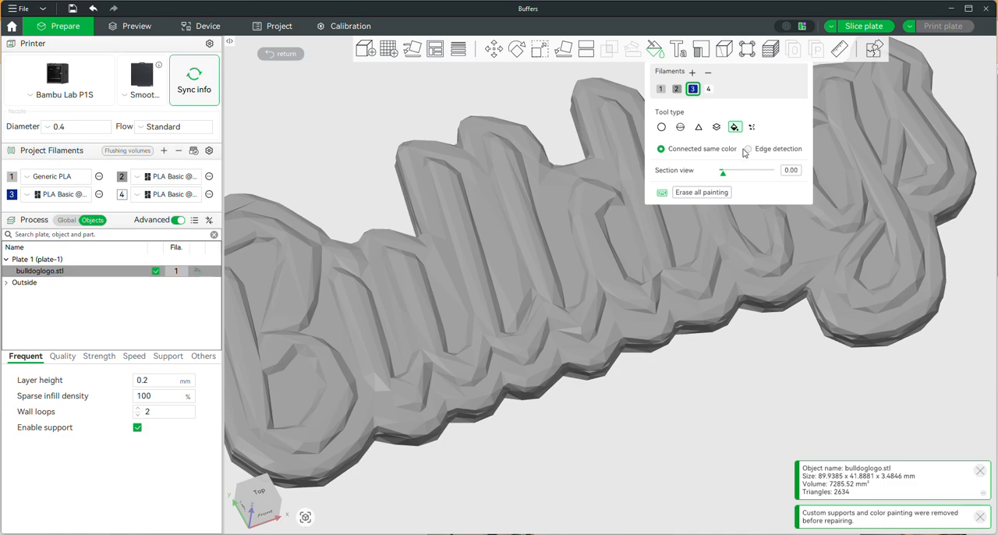
left_click(748, 149)
Step: Set the smart fill angle to 25.00 and fill the connected middle letters with filament 3
scroll(533, 252, "down", 2, "alt")
scroll(535, 250, "down", 1, "alt")
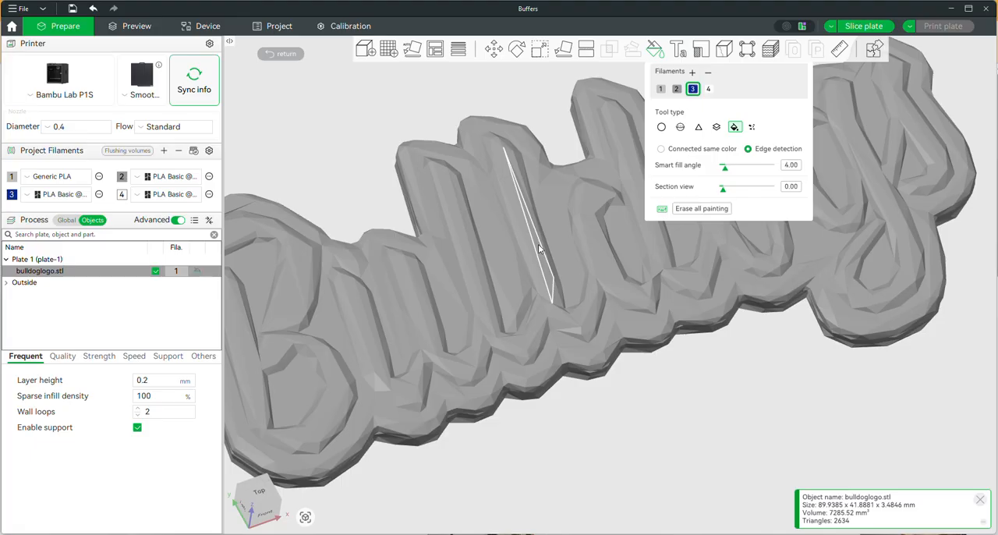
scroll(532, 271, "up", 9, "alt")
scroll(532, 270, "up", 4, "alt")
scroll(532, 271, "up", 6, "alt")
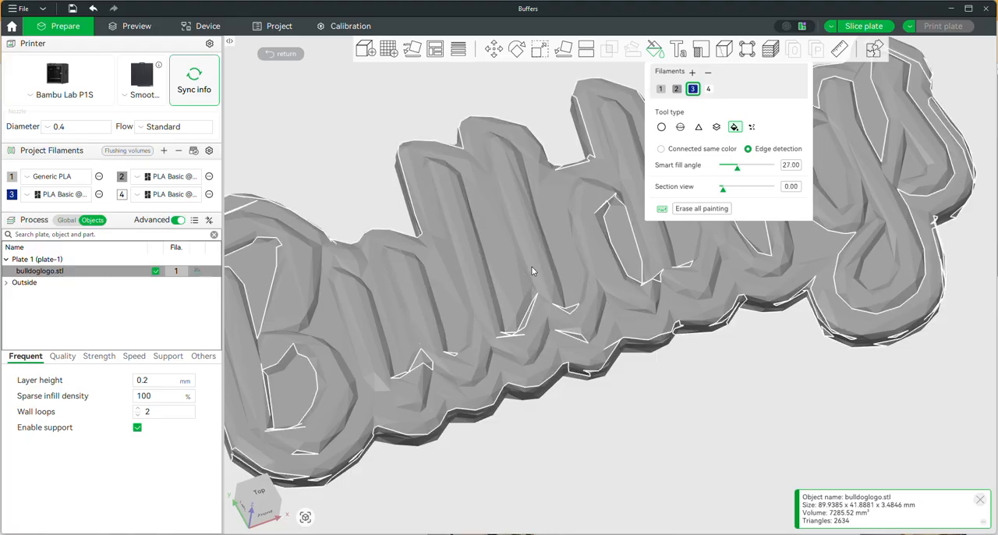
scroll(532, 271, "down", 1, "alt")
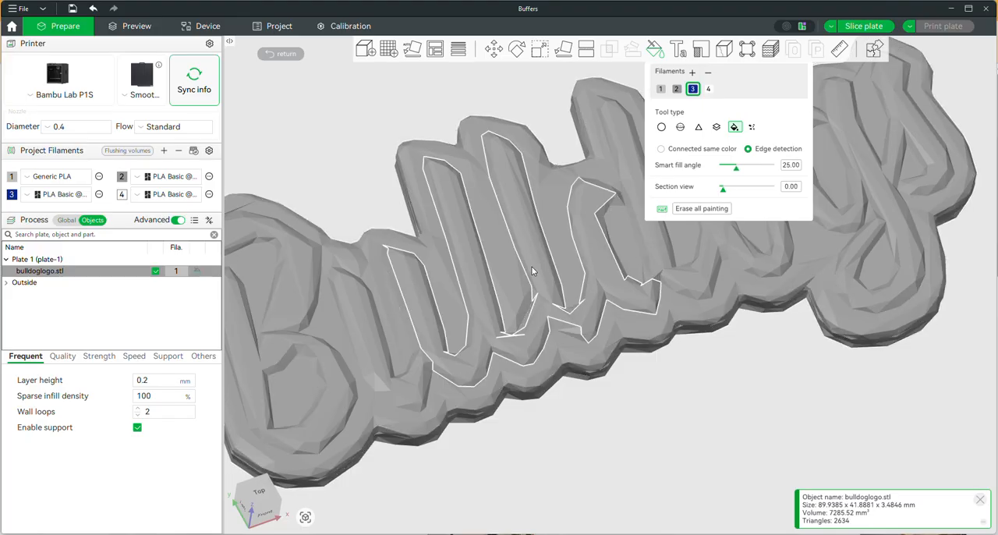
left_click(533, 269)
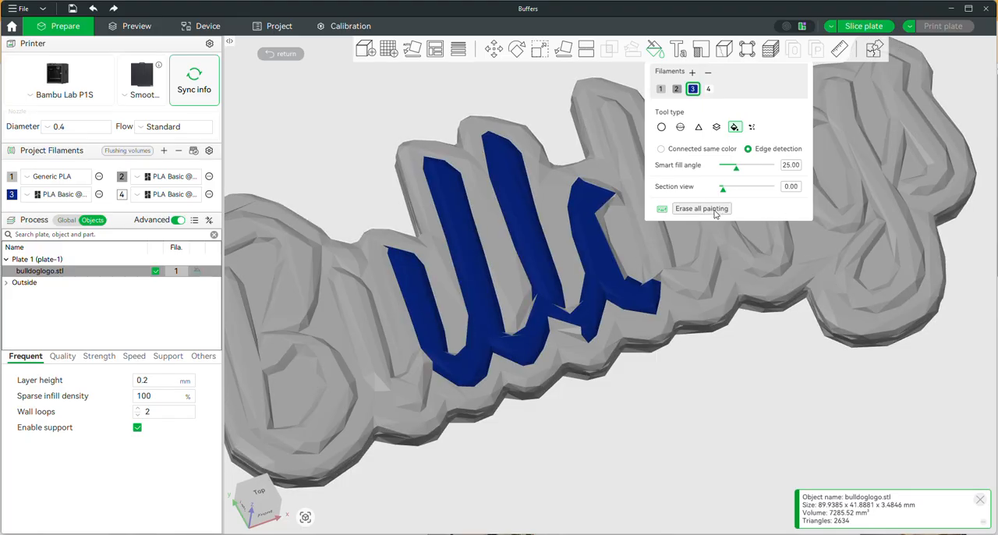
left_click(282, 53)
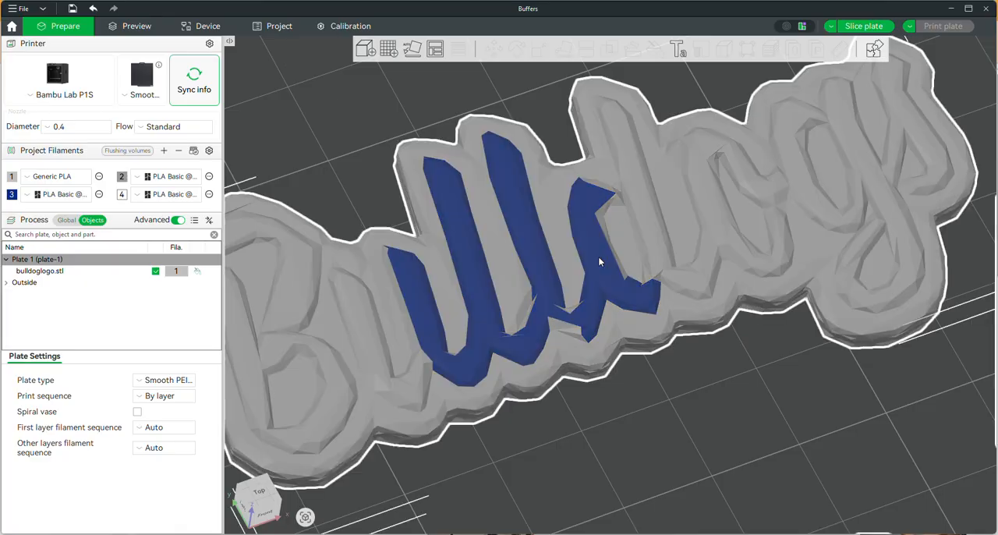
right_click(599, 261)
left_click(615, 251)
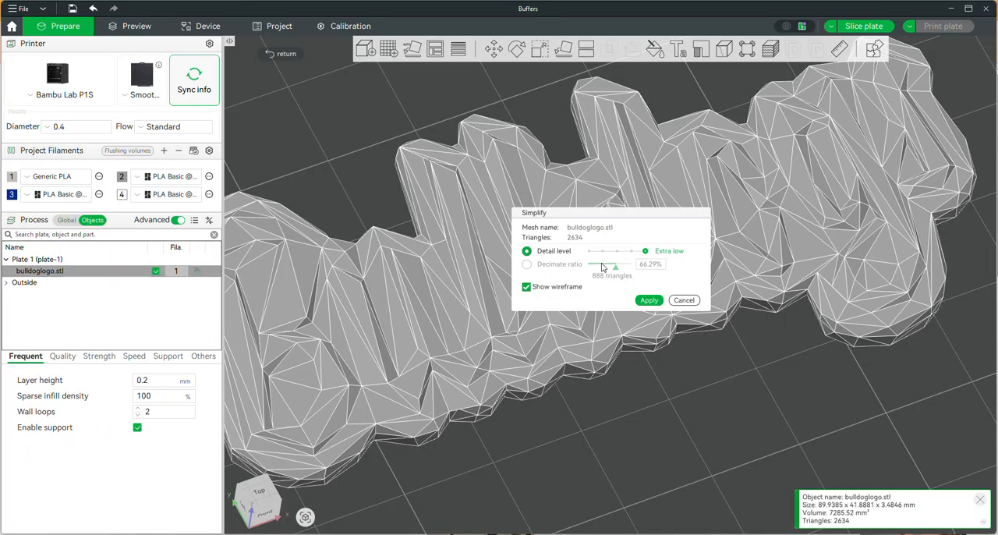
left_click(590, 252)
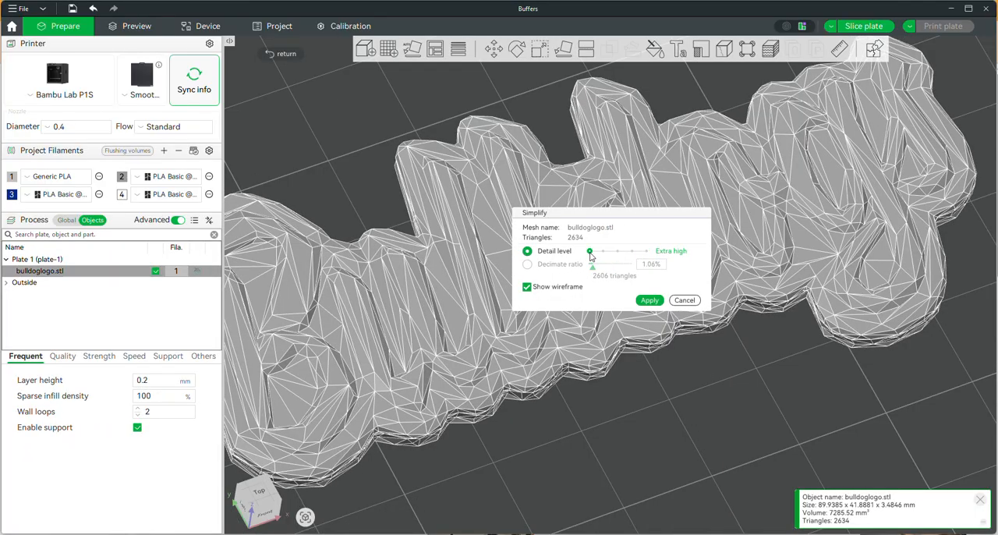
left_click(603, 252)
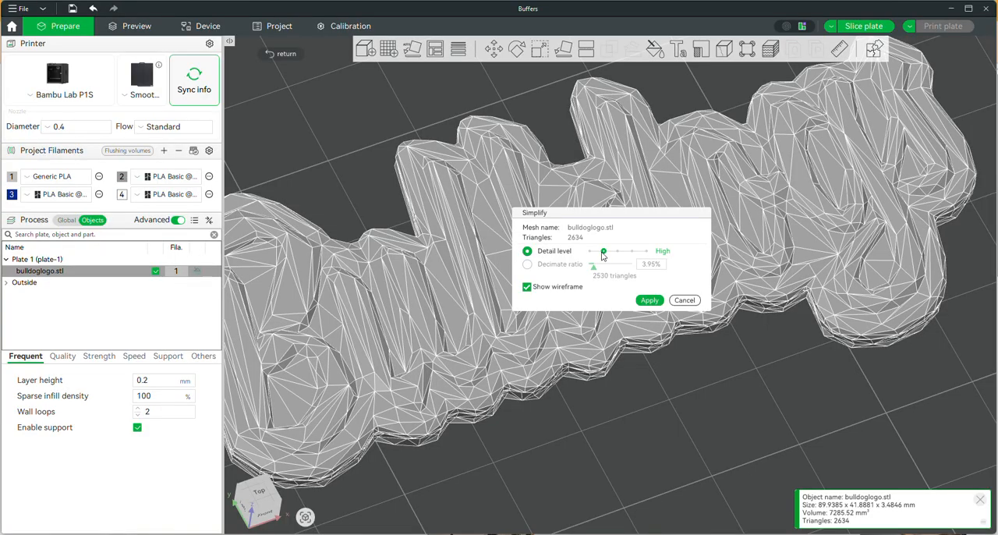
left_click(590, 252)
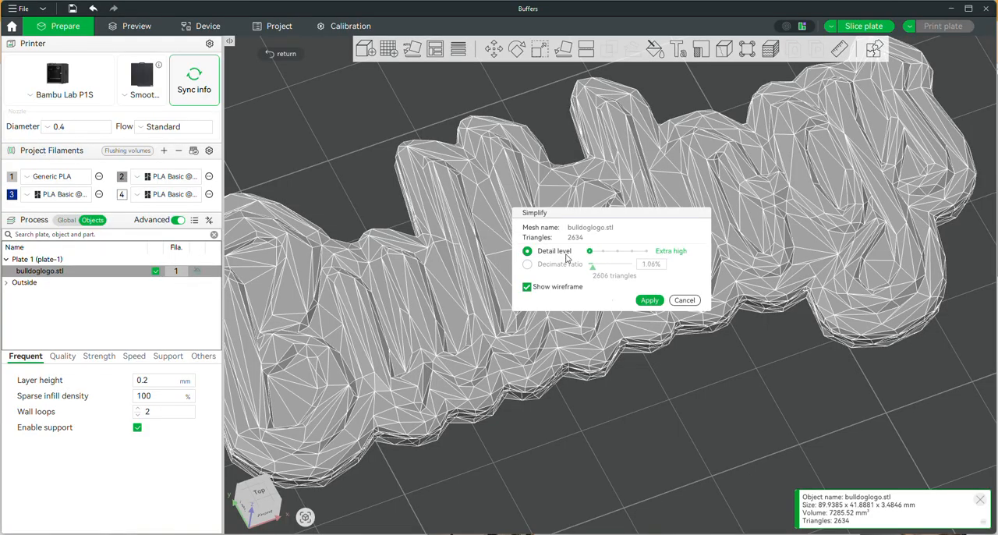
left_click(684, 303)
Step: Undo the painting and the Extra low simplification of bulldoglogo.stl, and simplify the restored mesh at the Extra high detail level
scroll(620, 300, "down", 5)
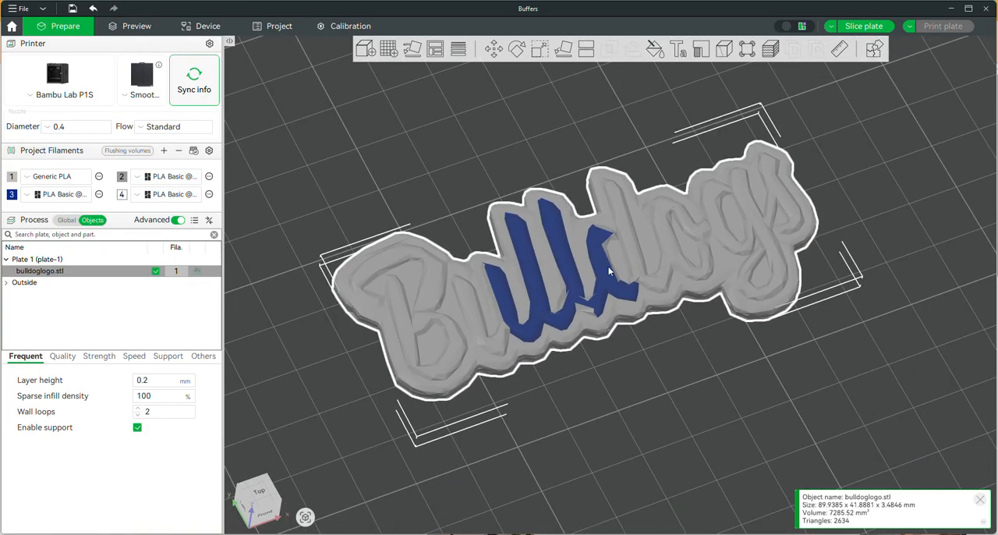
key("ctrl+z")
key("ctrl+z")
scroll(572, 355, "up", 4)
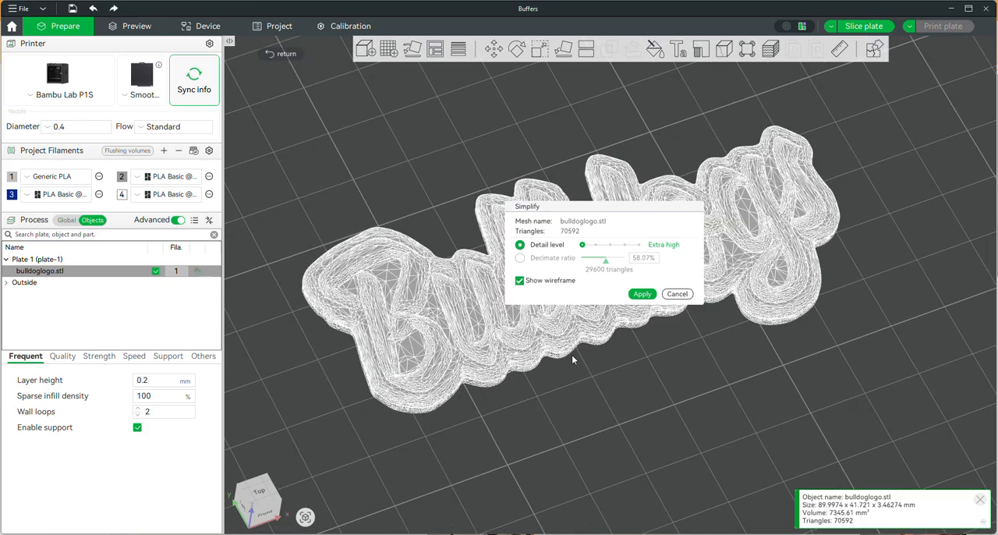
left_click(645, 294)
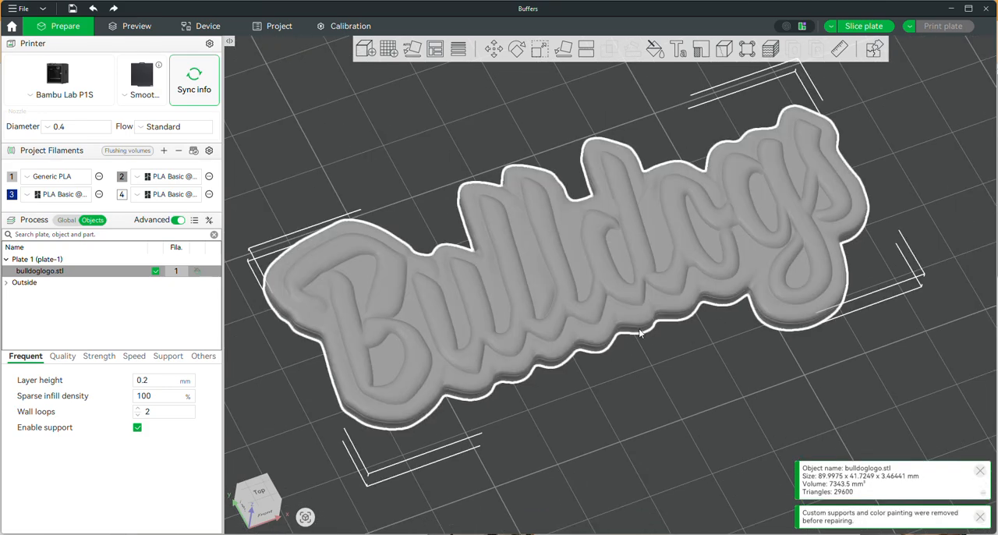